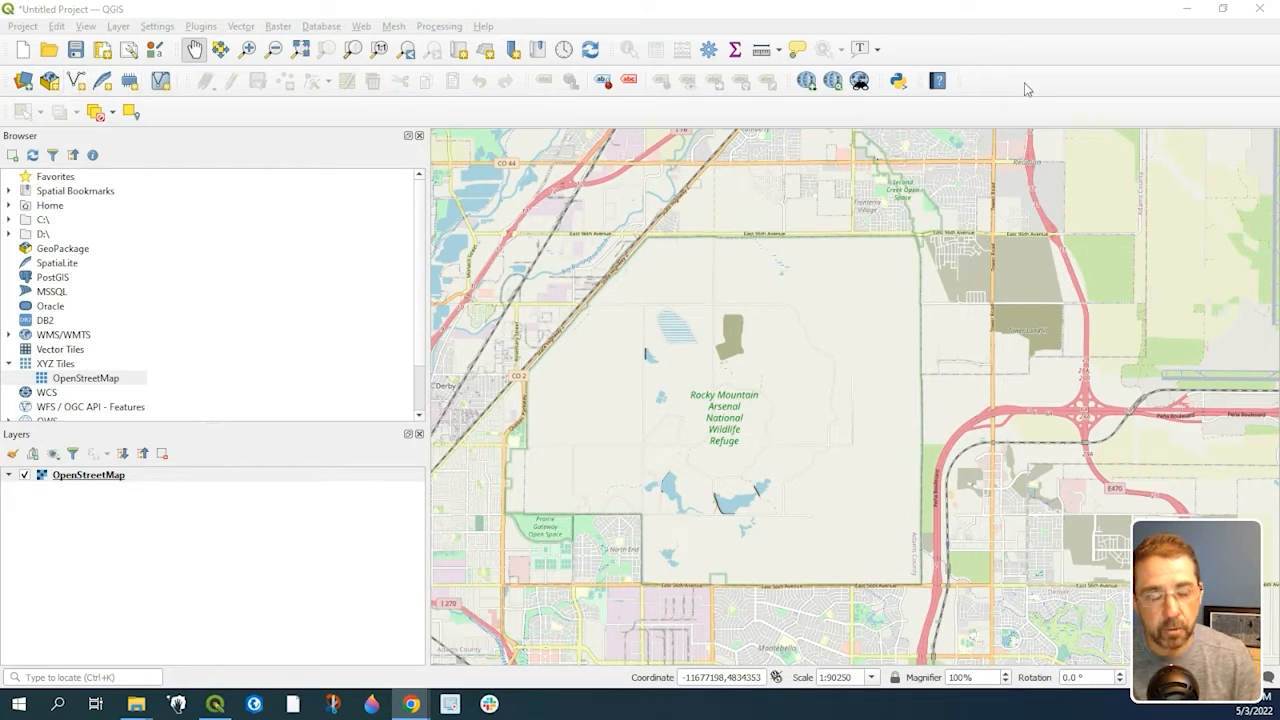
right_click(1025, 87)
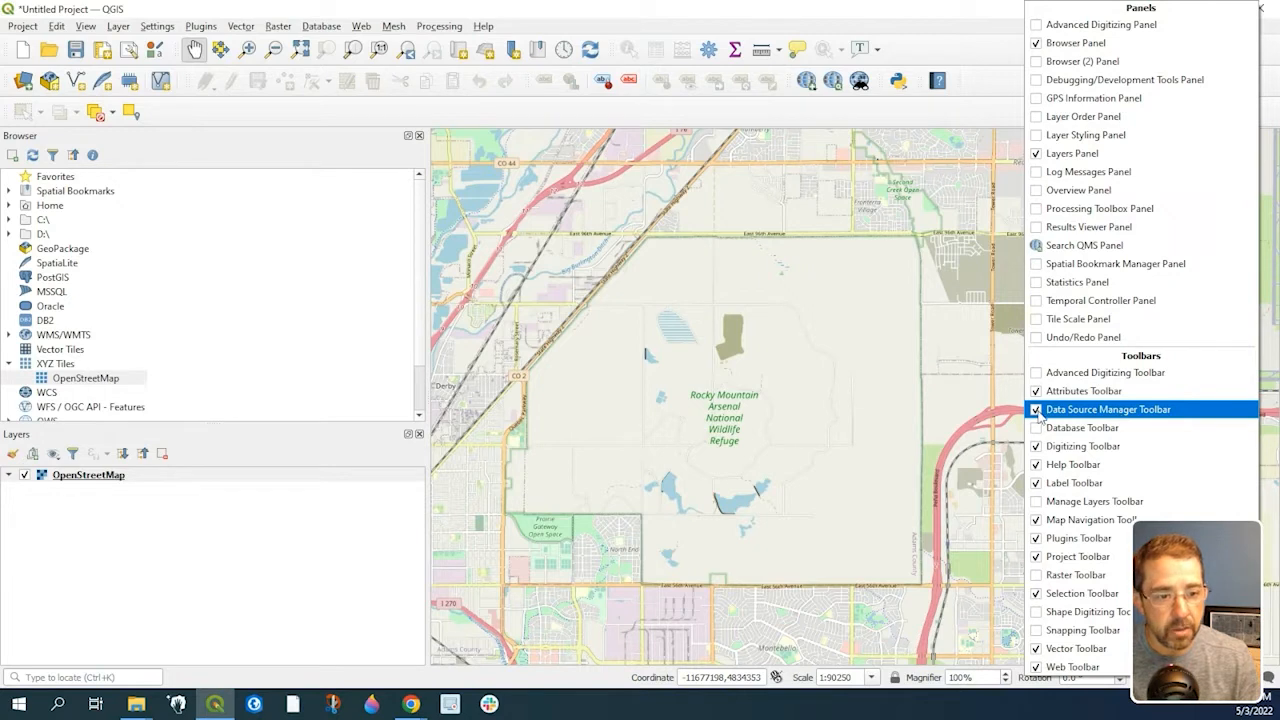
left_click(1037, 411)
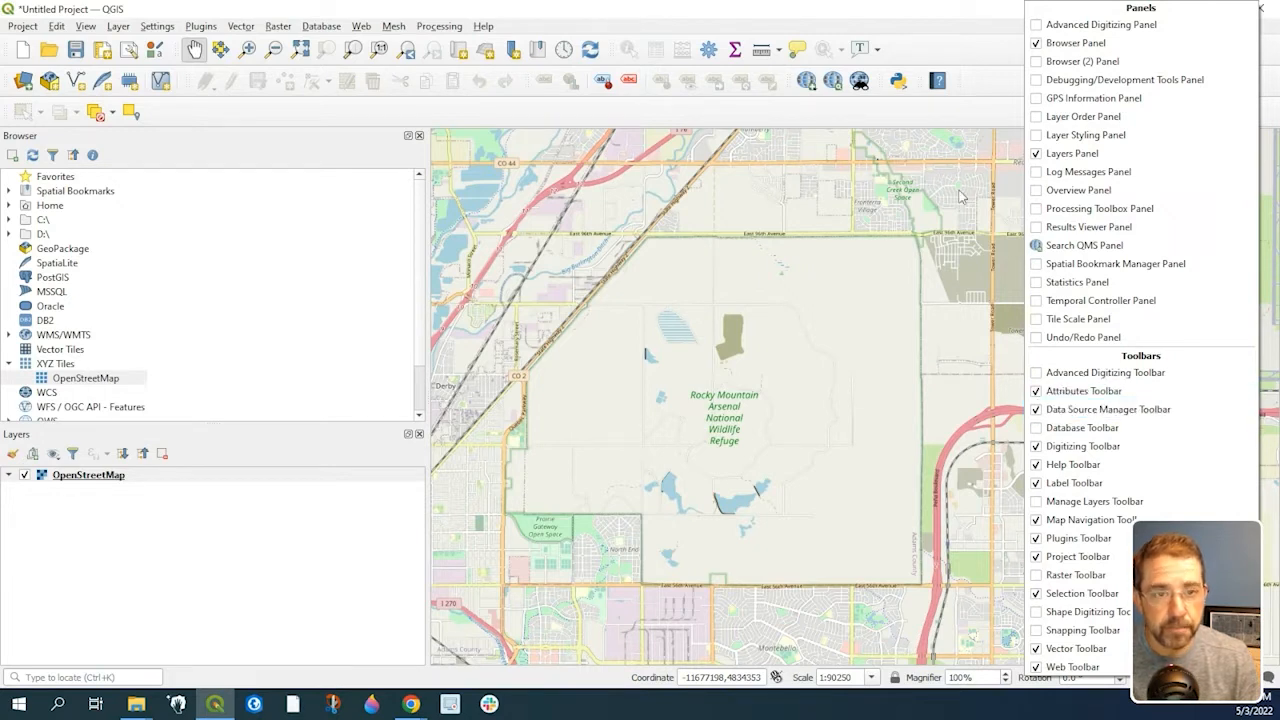
left_click(962, 62)
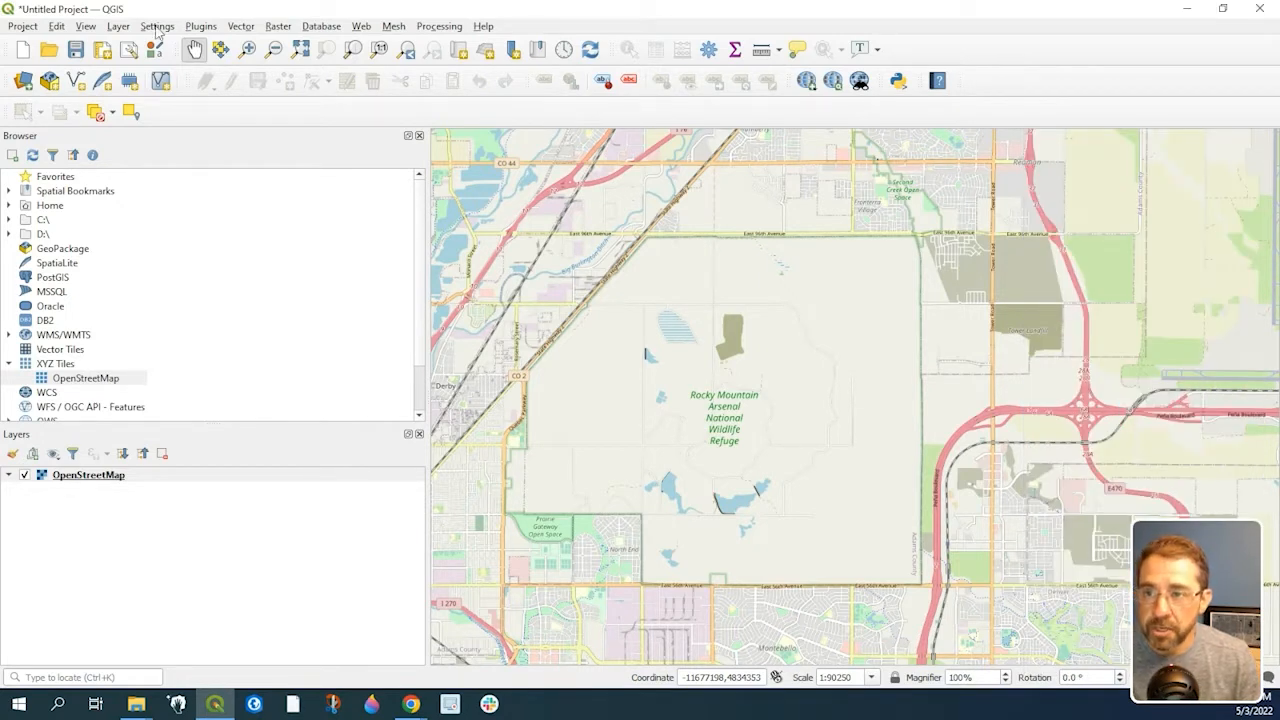
- Start a new shapefile layer and set its file name to Test in the Create Shapefile in QGIS folder
left_click(119, 26)
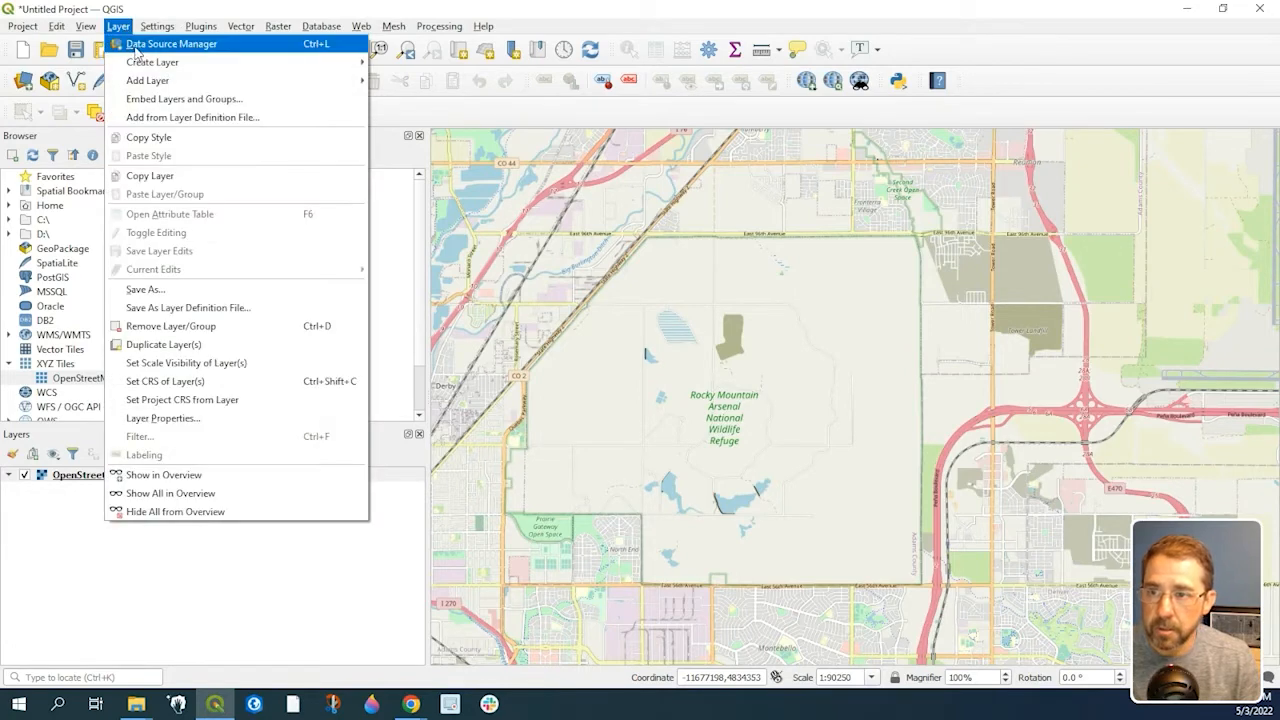
mouse_move(142, 64)
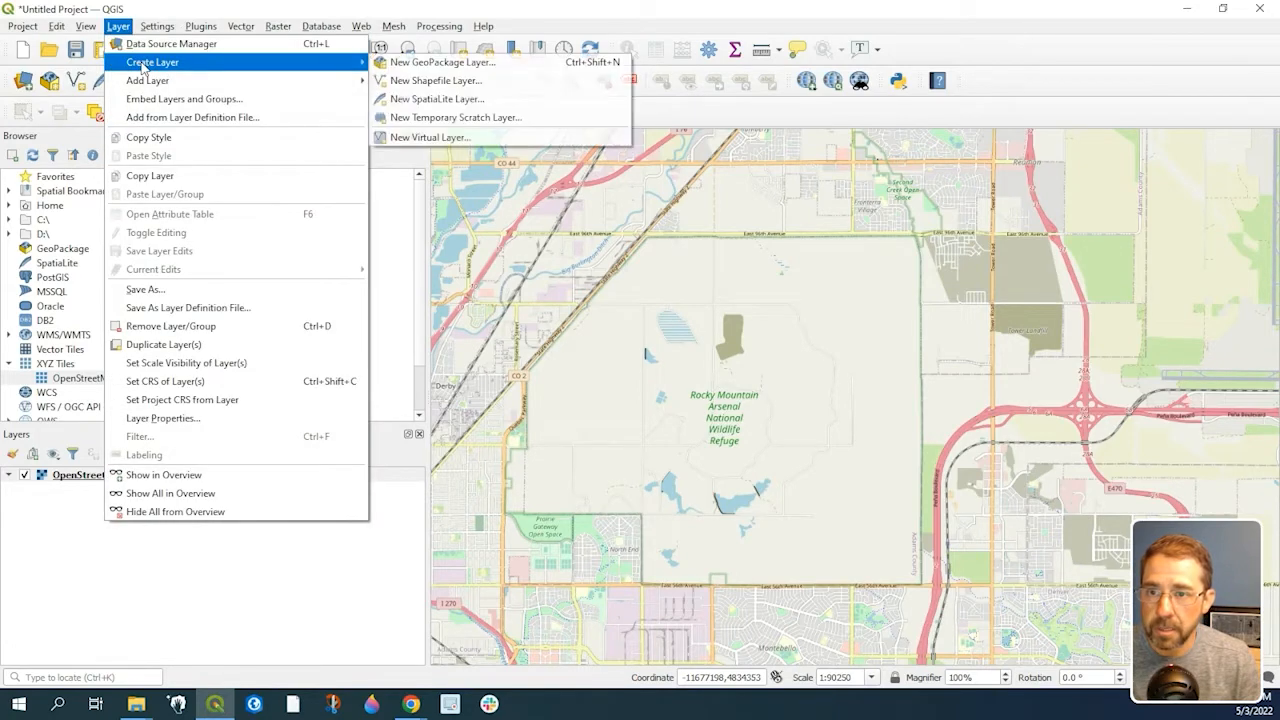
left_click(459, 84)
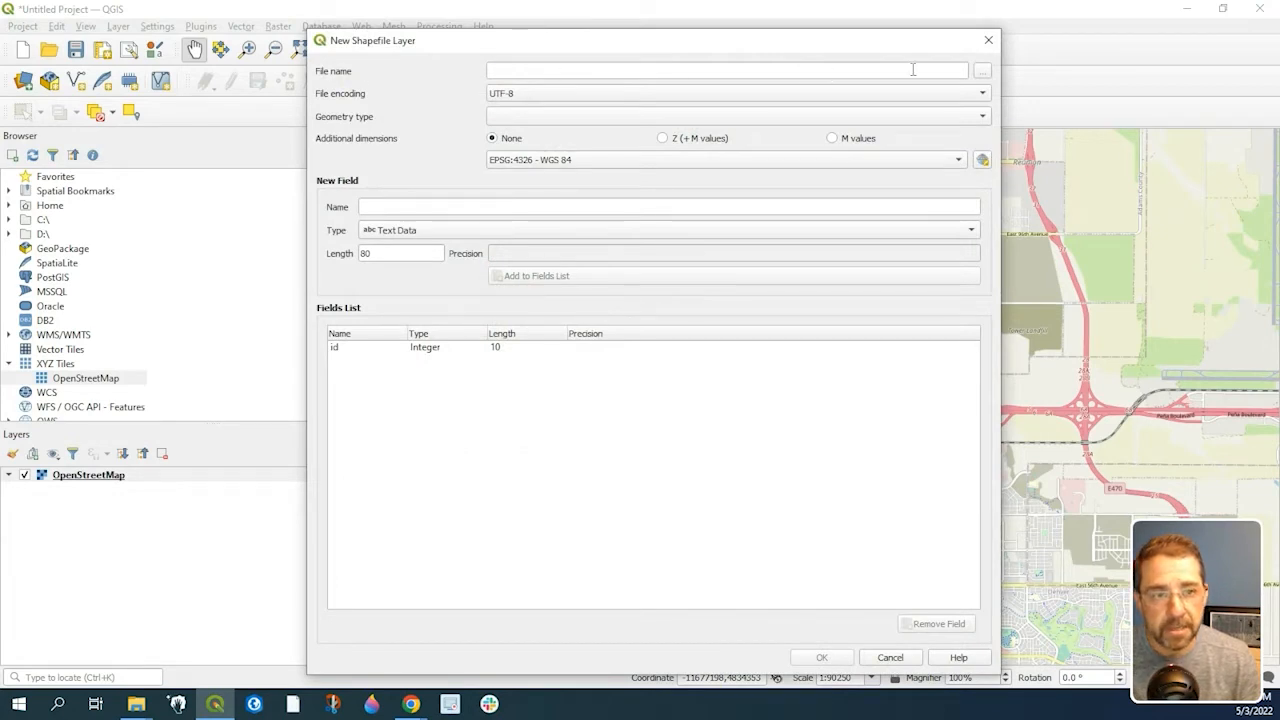
left_click(985, 78)
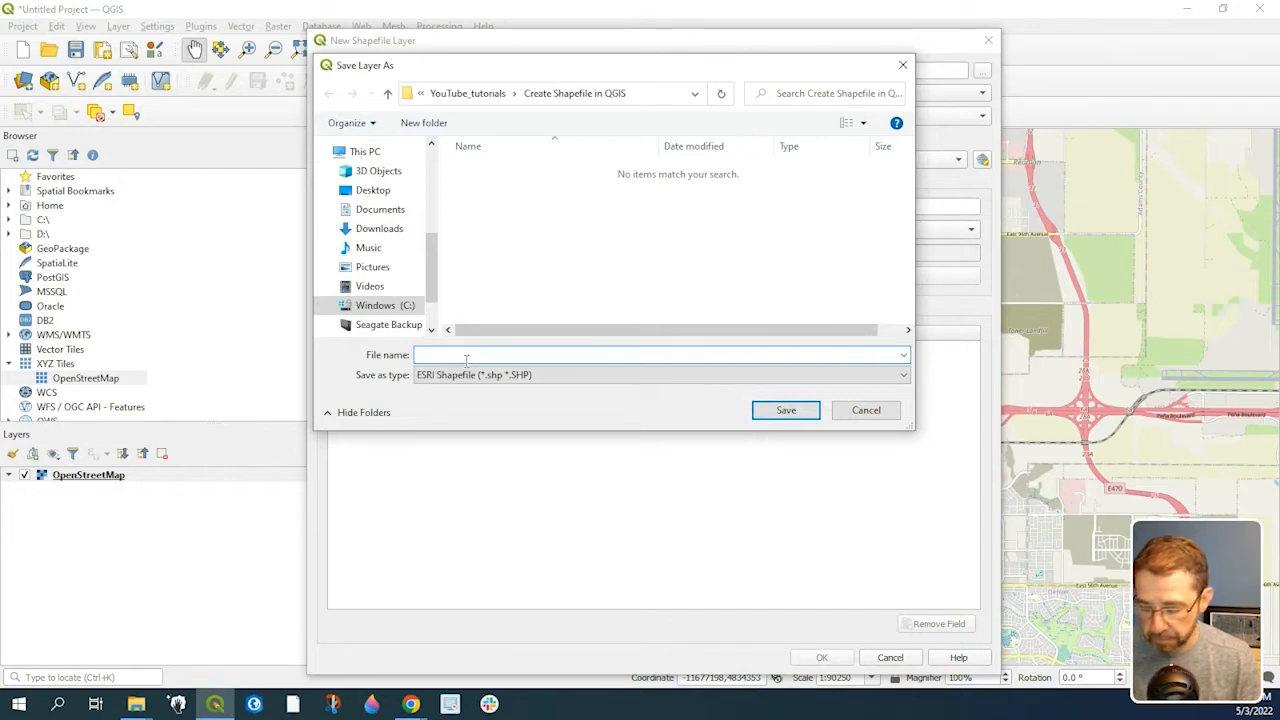
type("Test")
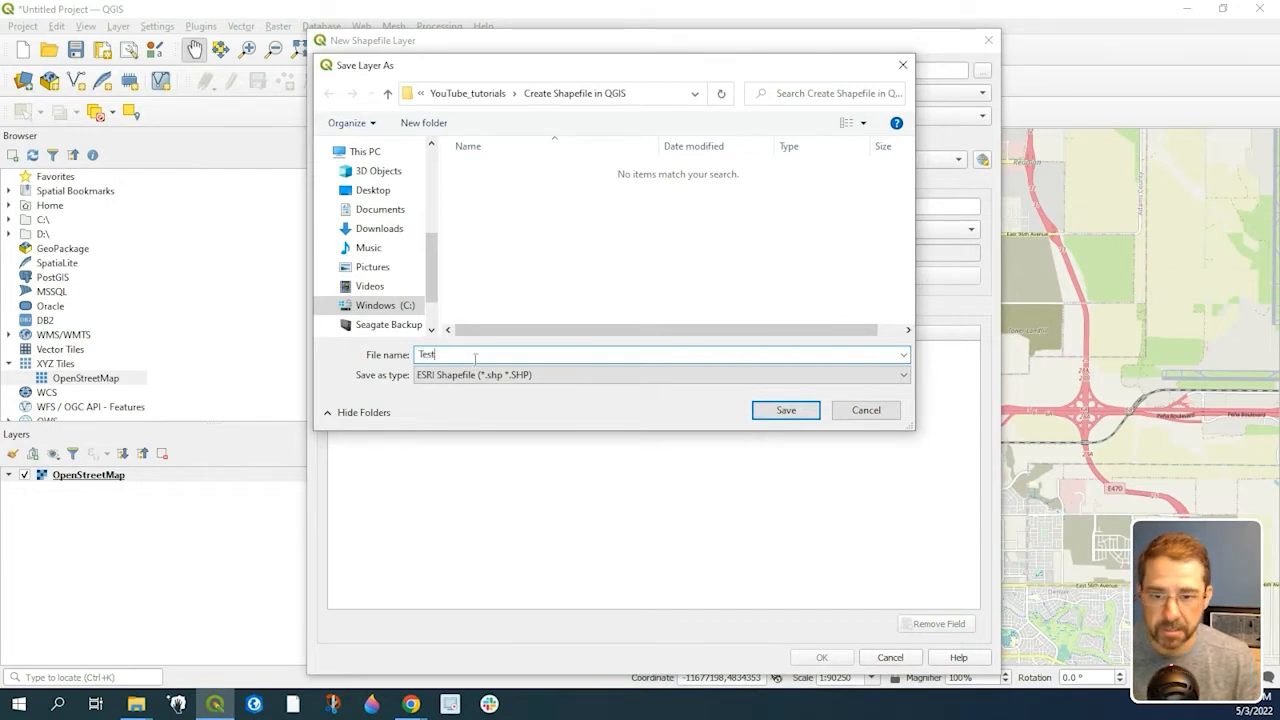
left_click(786, 410)
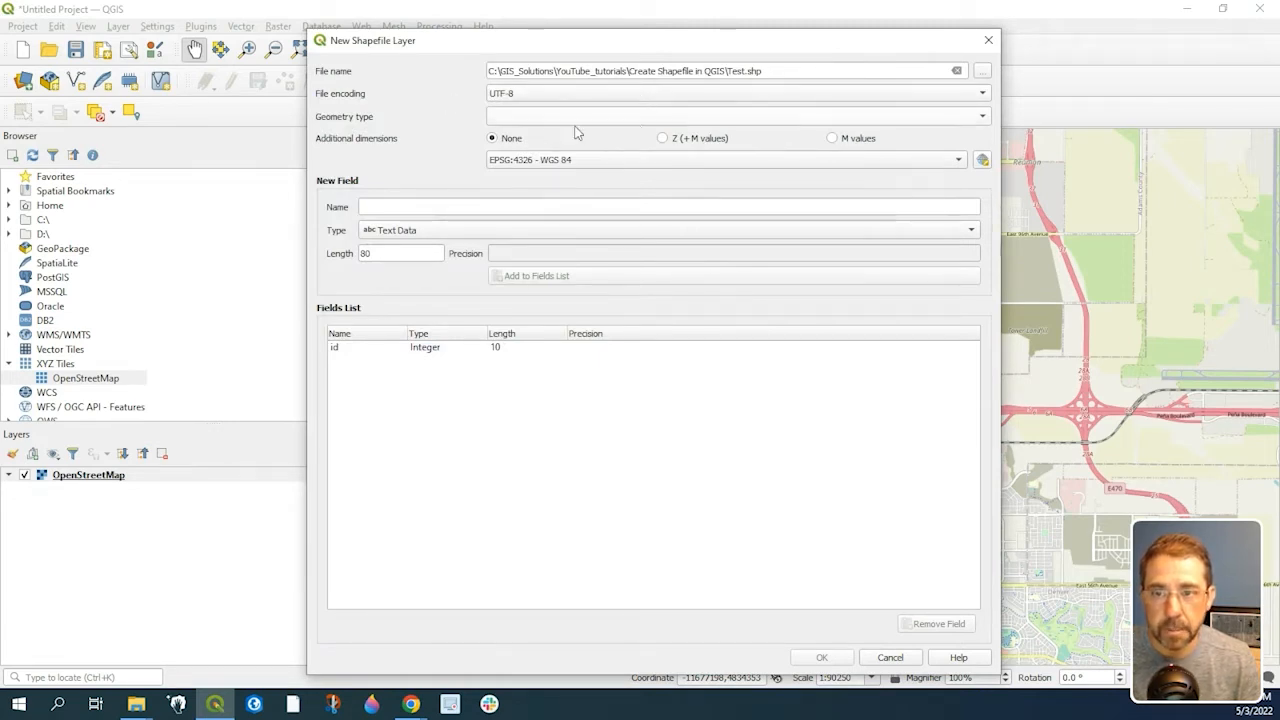
- Set the geometry type to Polygon and review the coordinate reference system options, keeping EPSG:4326 - WGS 84
left_click(983, 117)
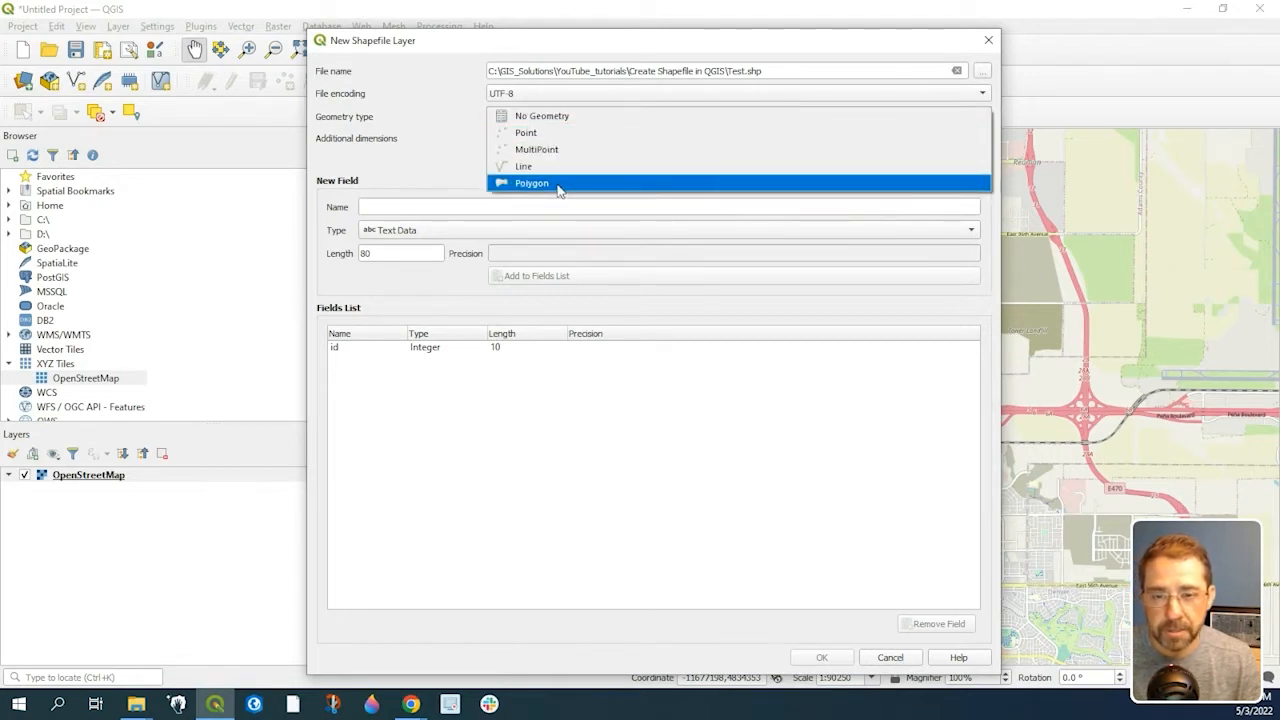
left_click(515, 185)
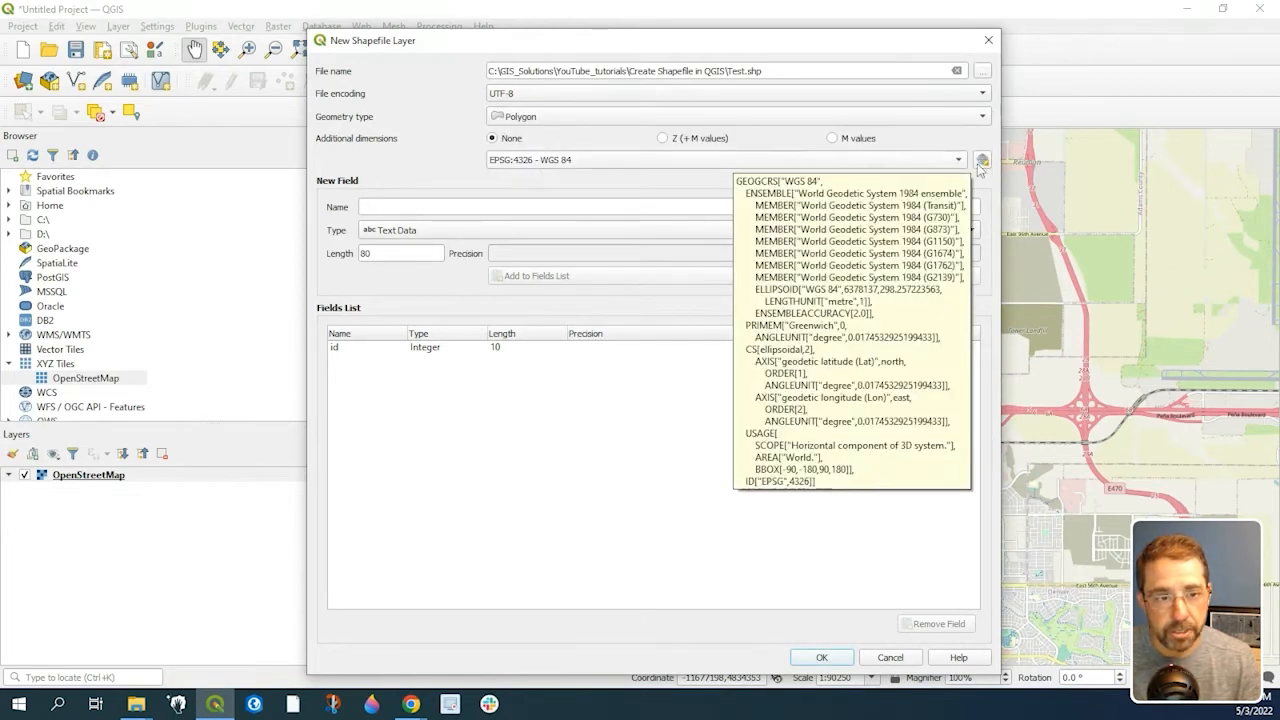
left_click(984, 161)
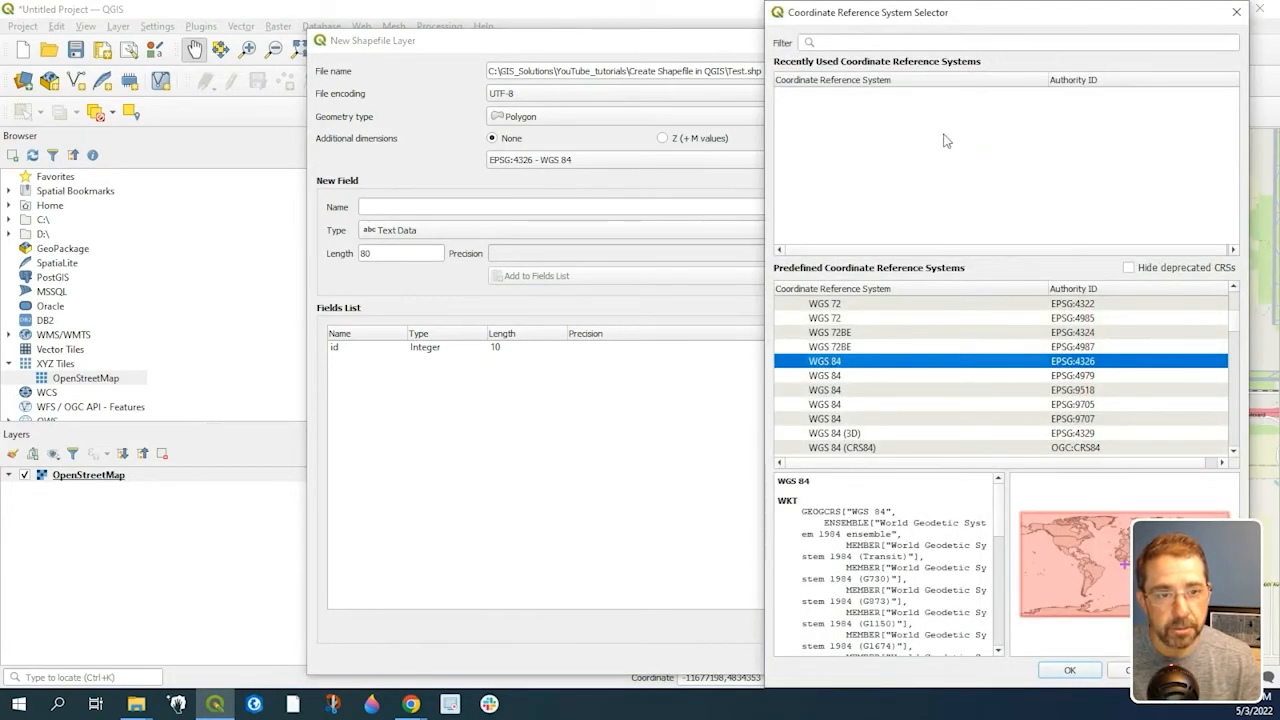
left_click(1237, 13)
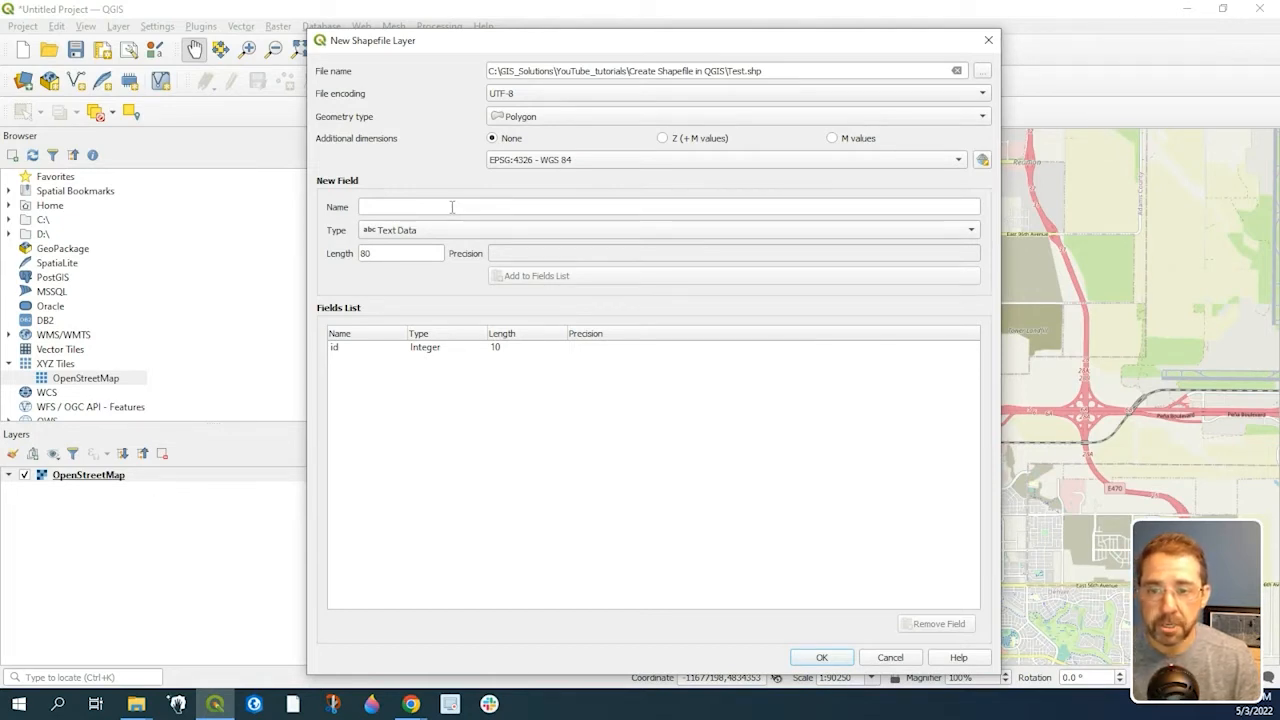
- Add a Text Data field named Comments with length 80 to the new shapefile's fields list
left_click(452, 207)
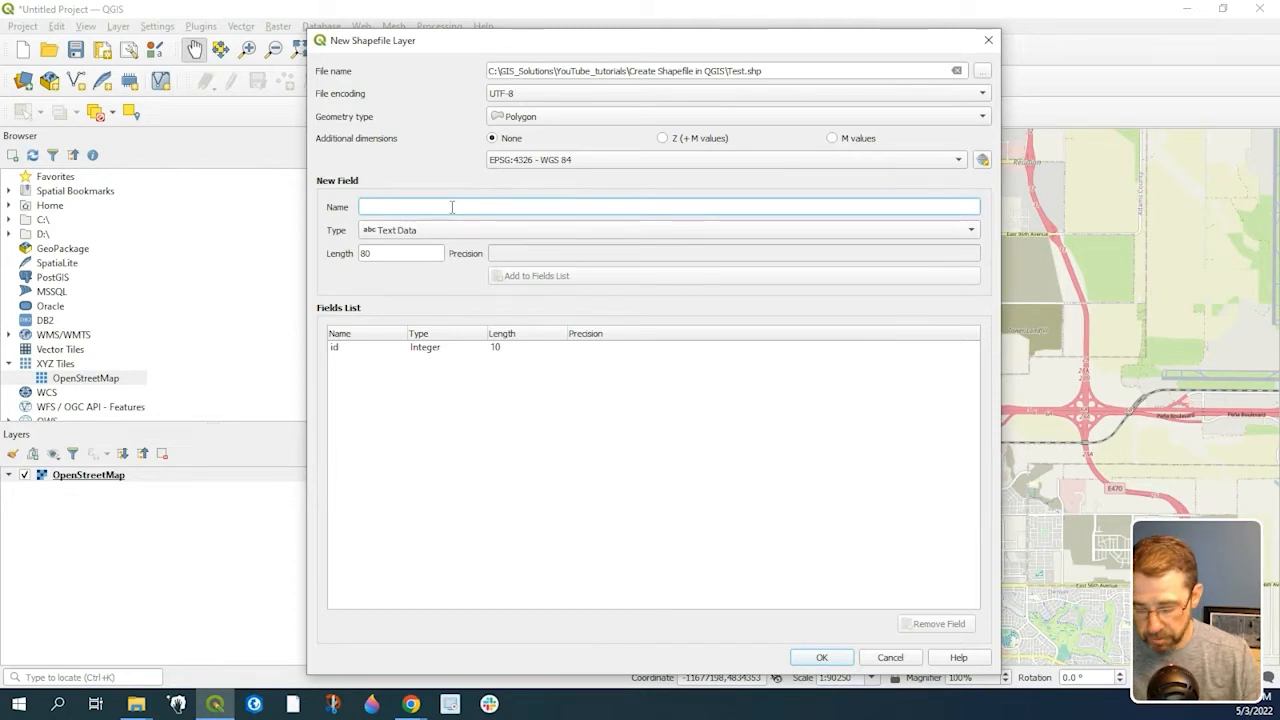
type("Comments")
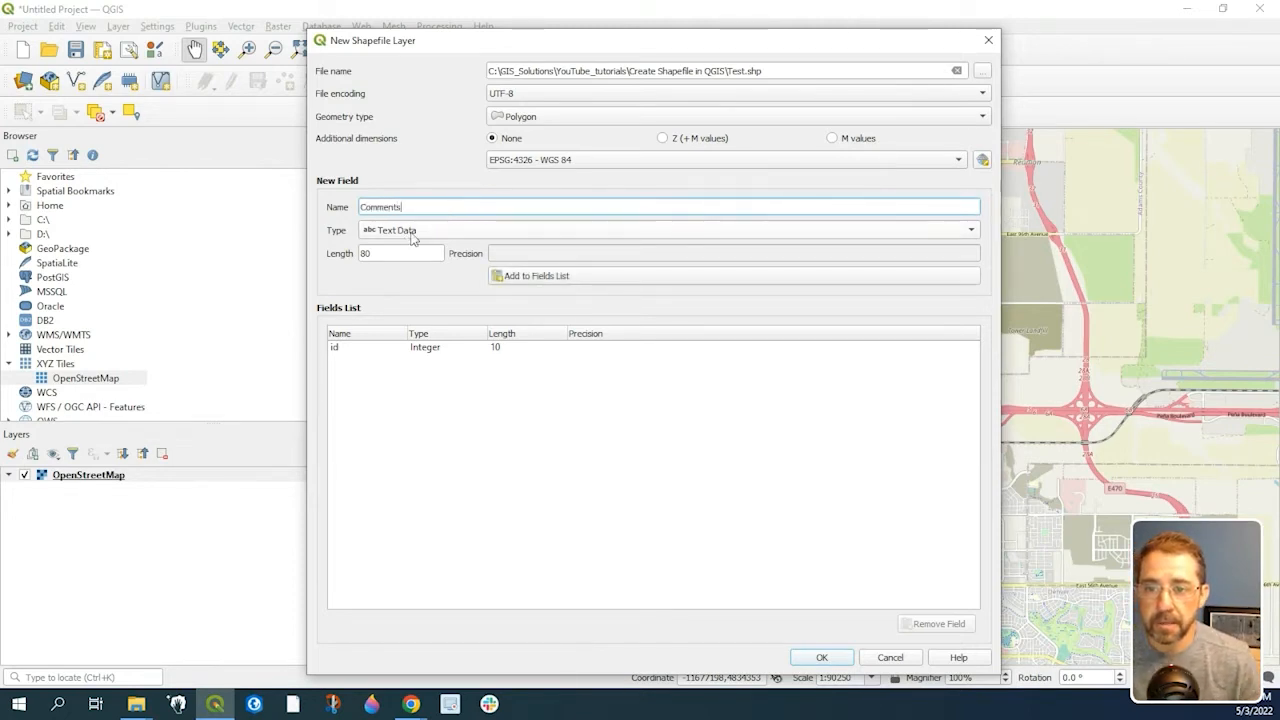
left_click(415, 231)
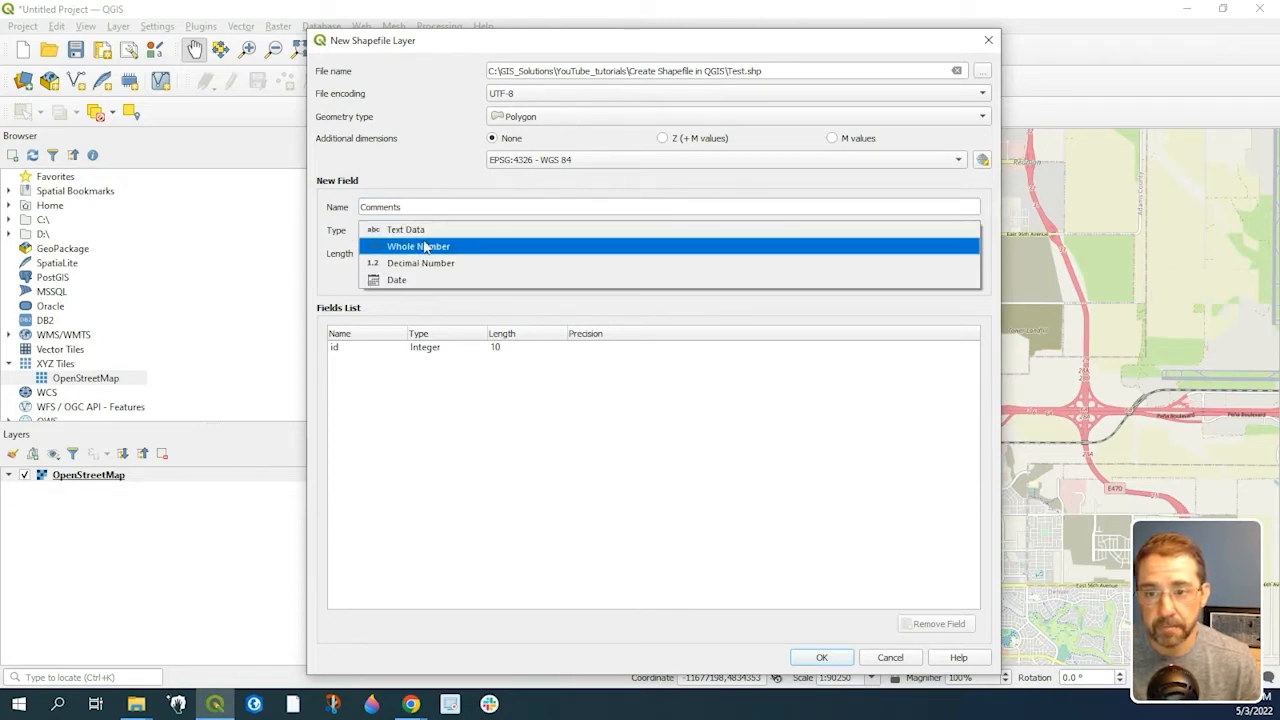
left_click(425, 231)
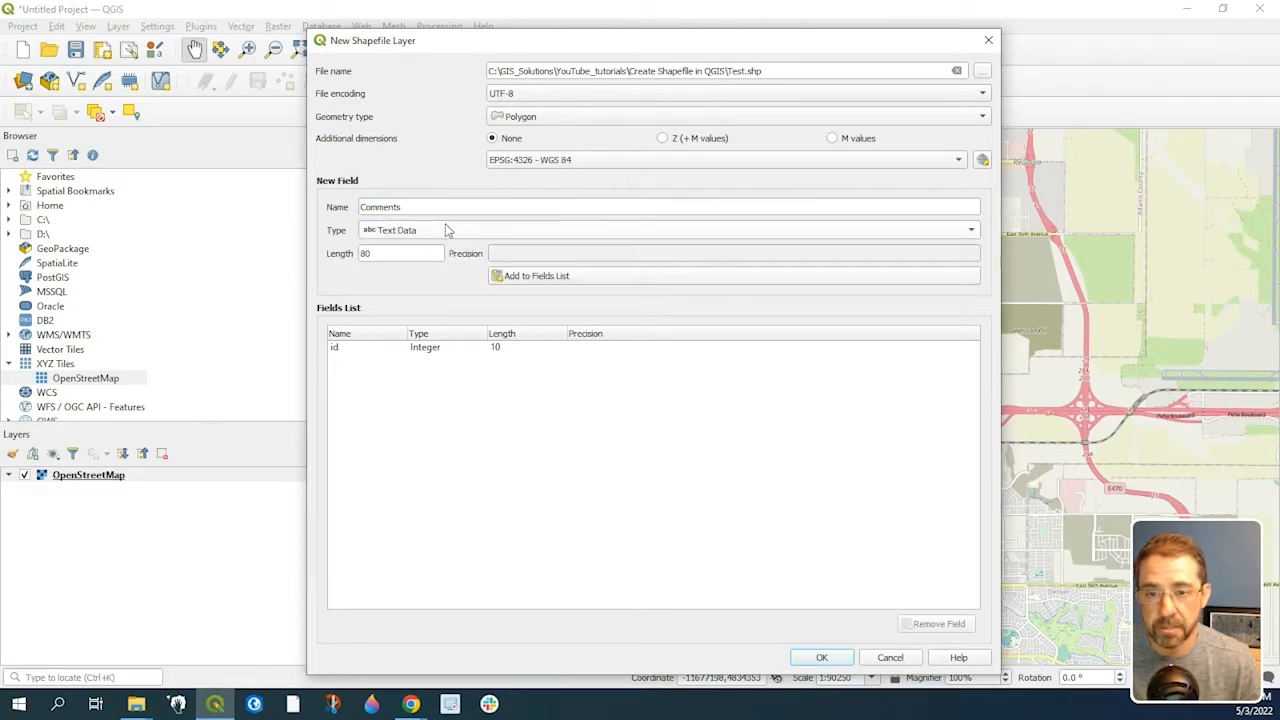
left_click_drag(383, 254, 342, 255)
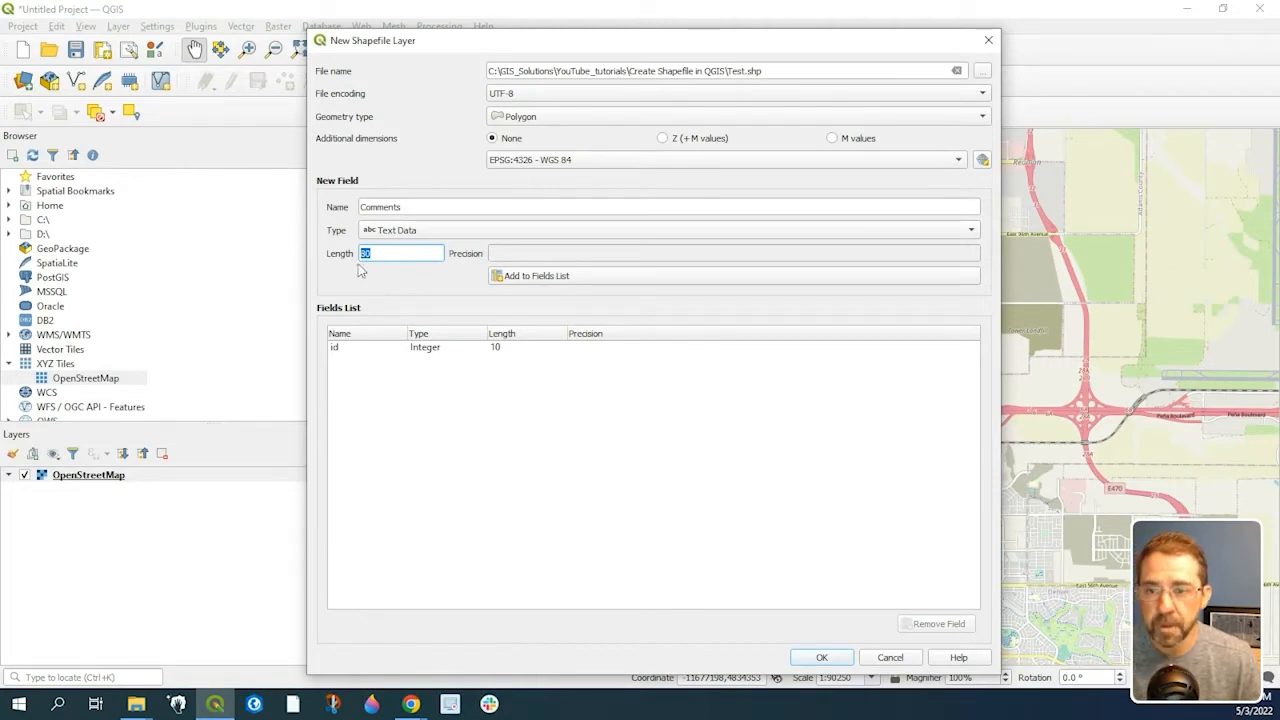
left_click(546, 280)
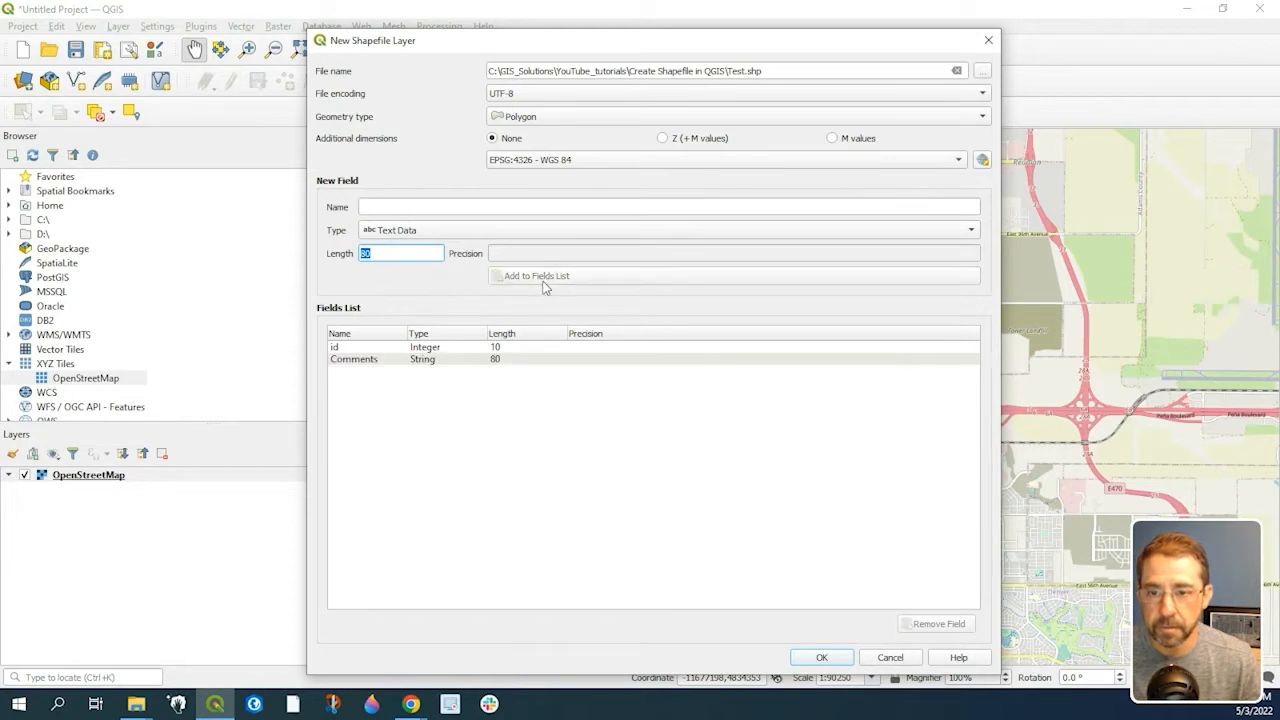
- Add a Text Data field named Website with length 80 and create the shapefile layer
left_click(421, 208)
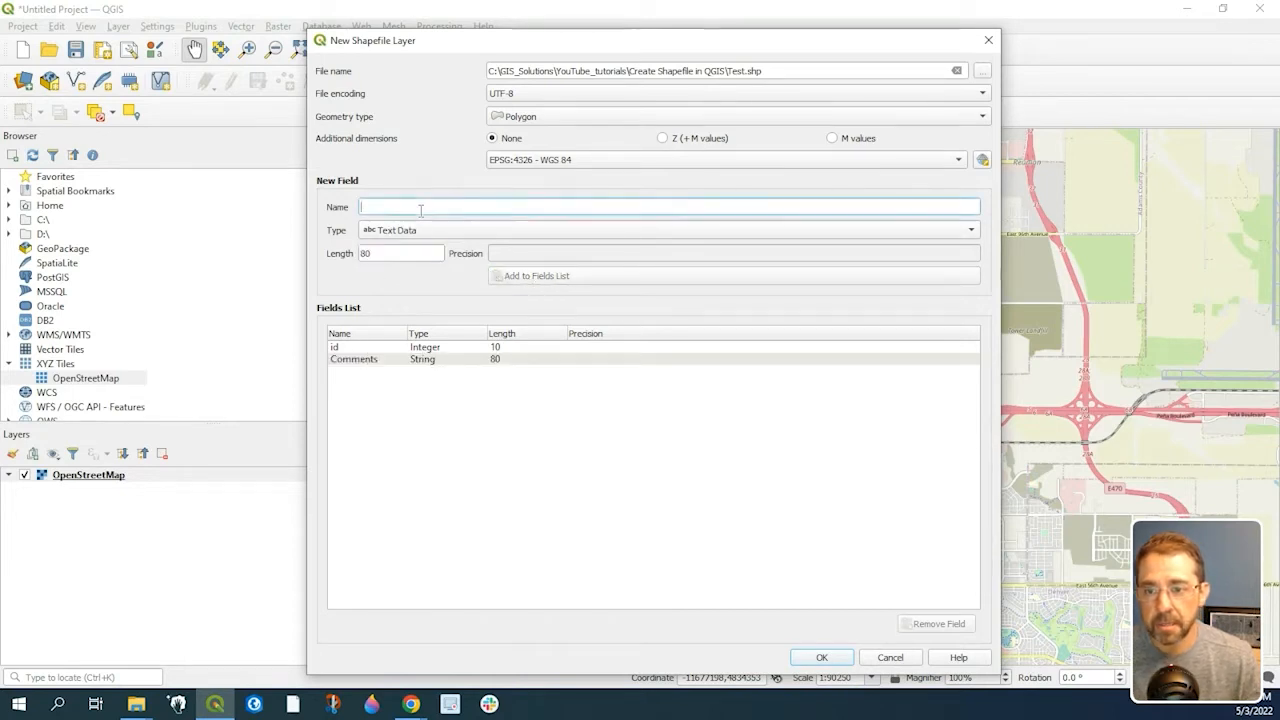
type("Website")
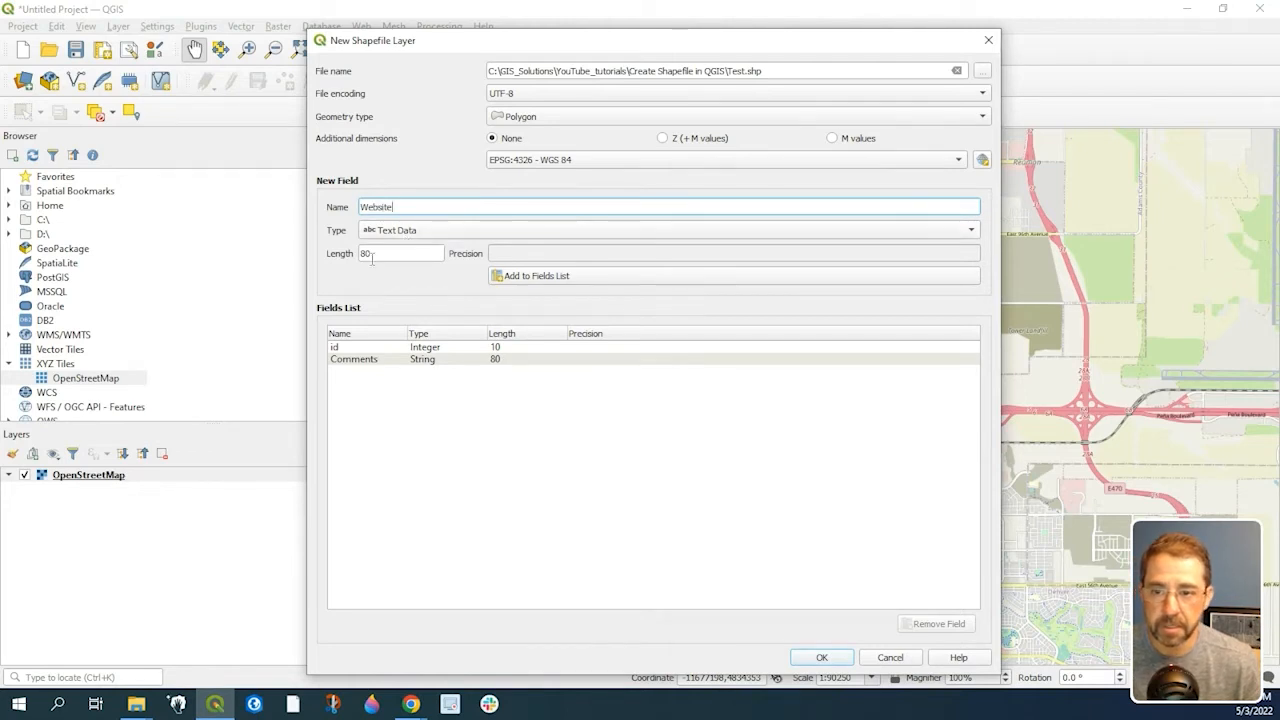
left_click(522, 278)
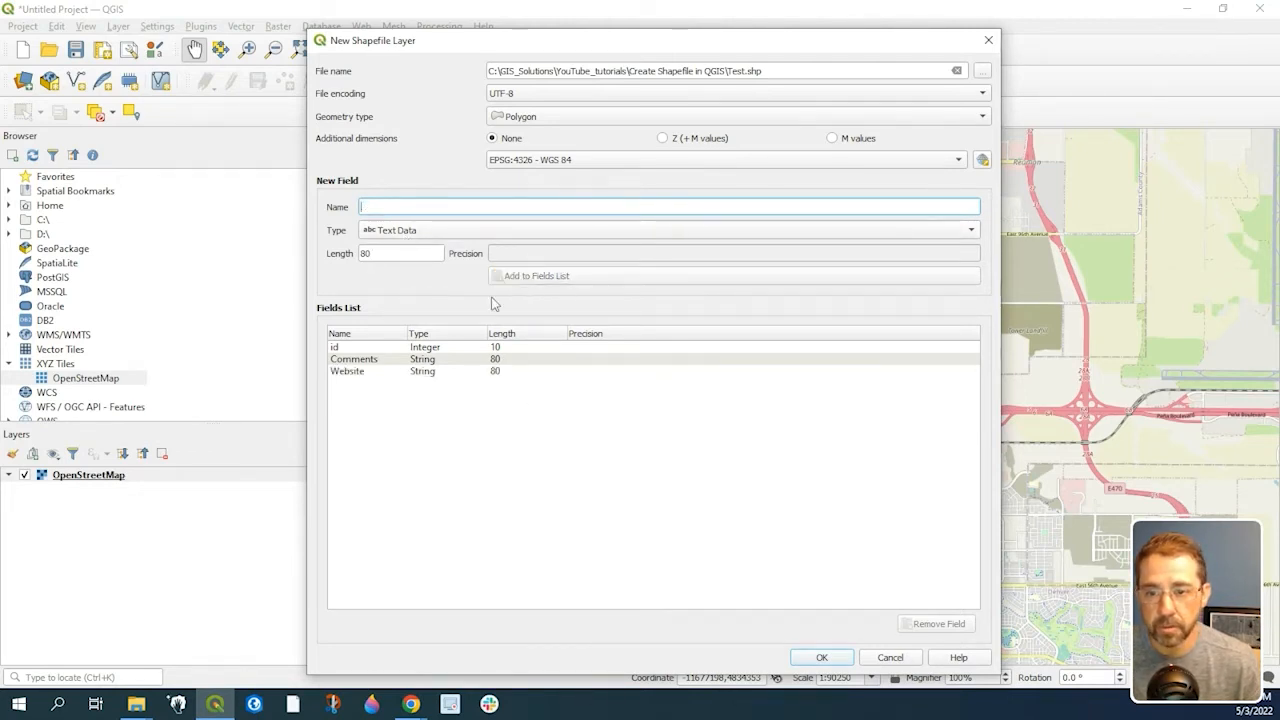
left_click(821, 657)
- Enable editing on the Test layer and digitize a polygon along the boundary of the Rocky Mountain Arsenal National Wildlife Refuge
left_click(147, 477)
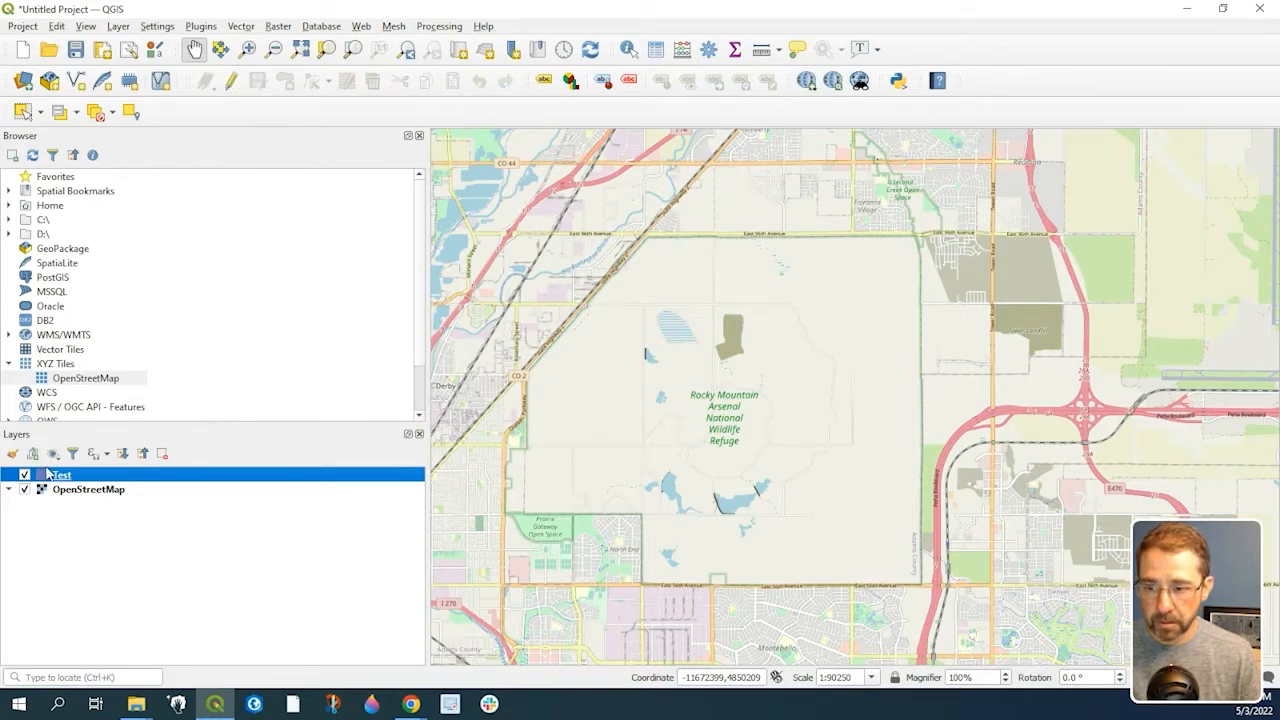
left_click(232, 82)
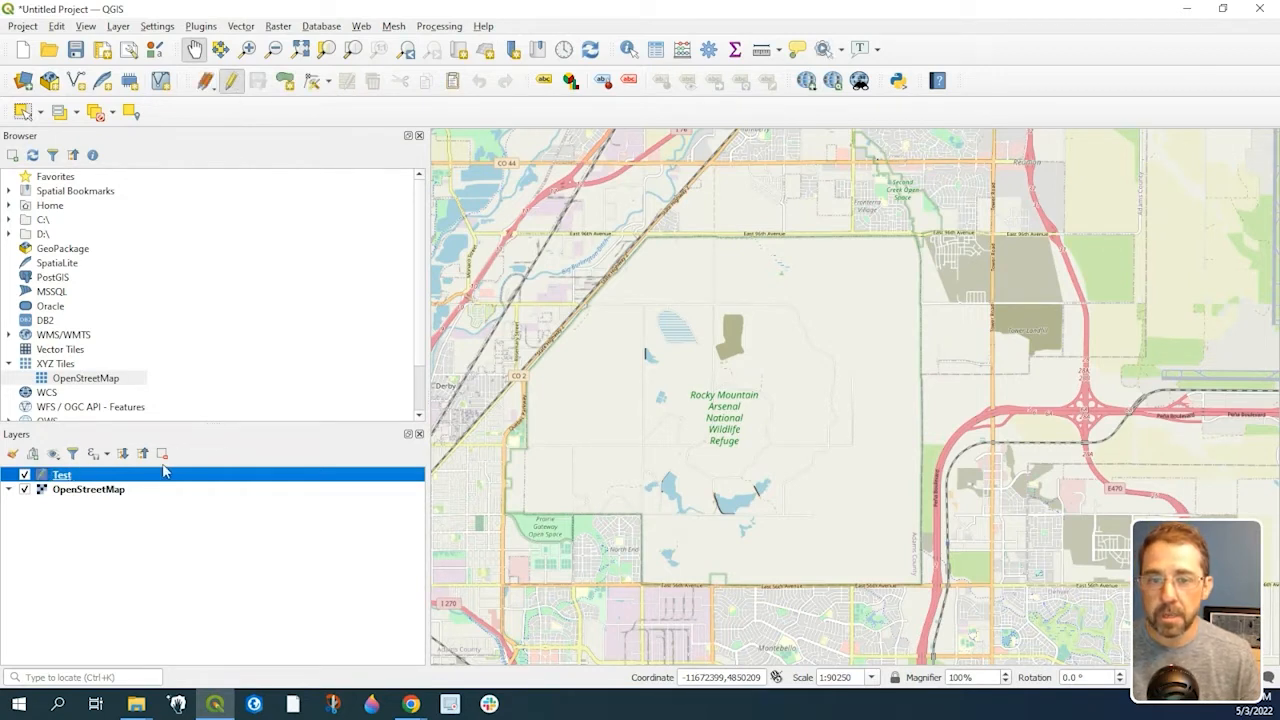
left_click(285, 81)
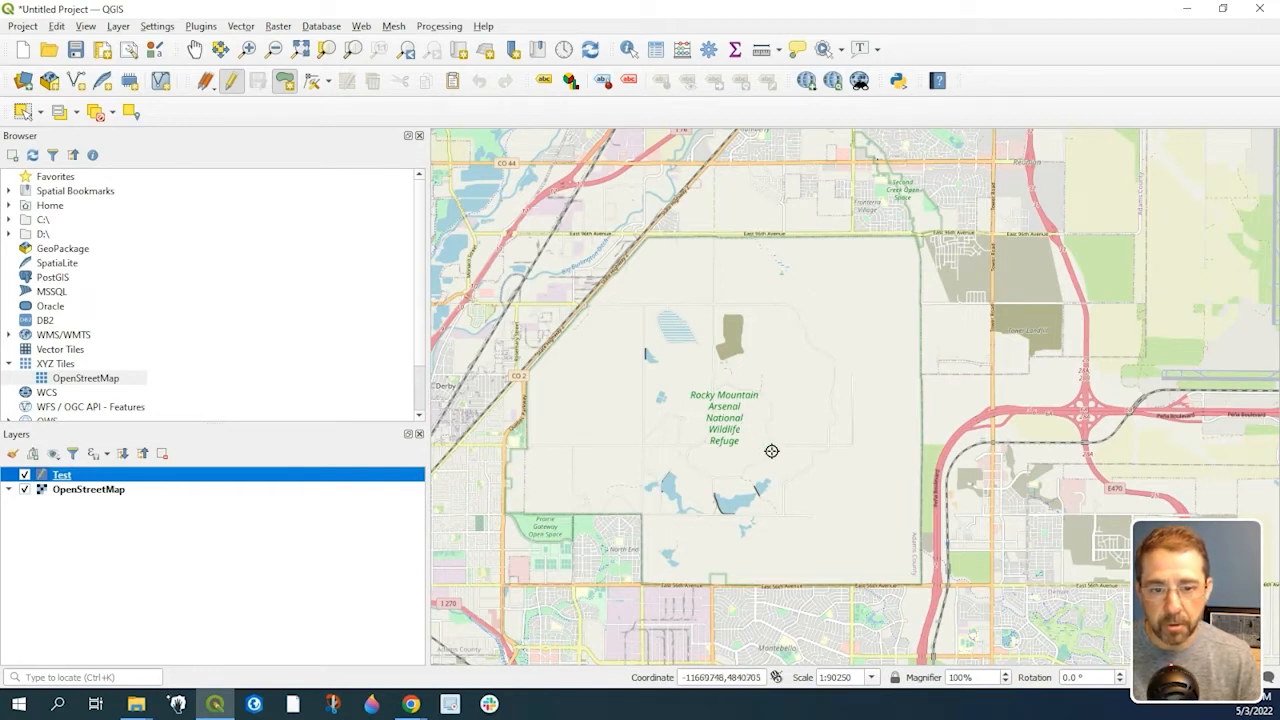
left_click(647, 236)
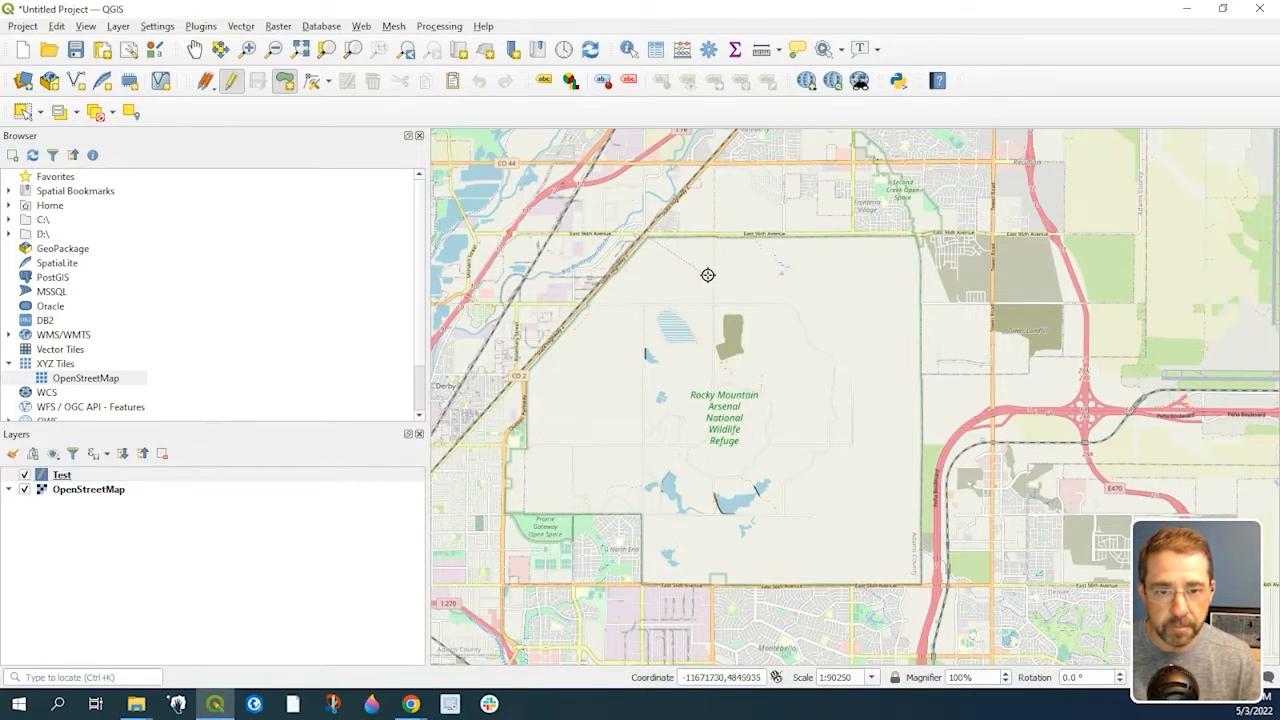
left_click(916, 236)
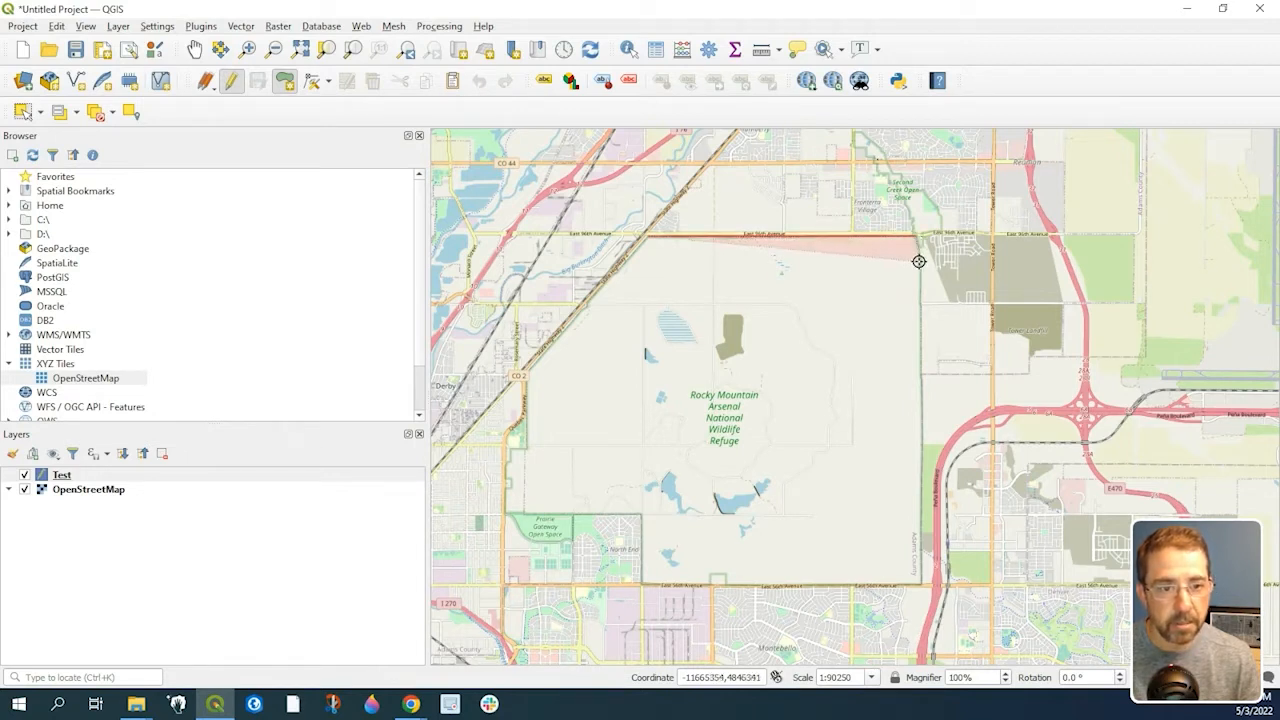
left_click(919, 584)
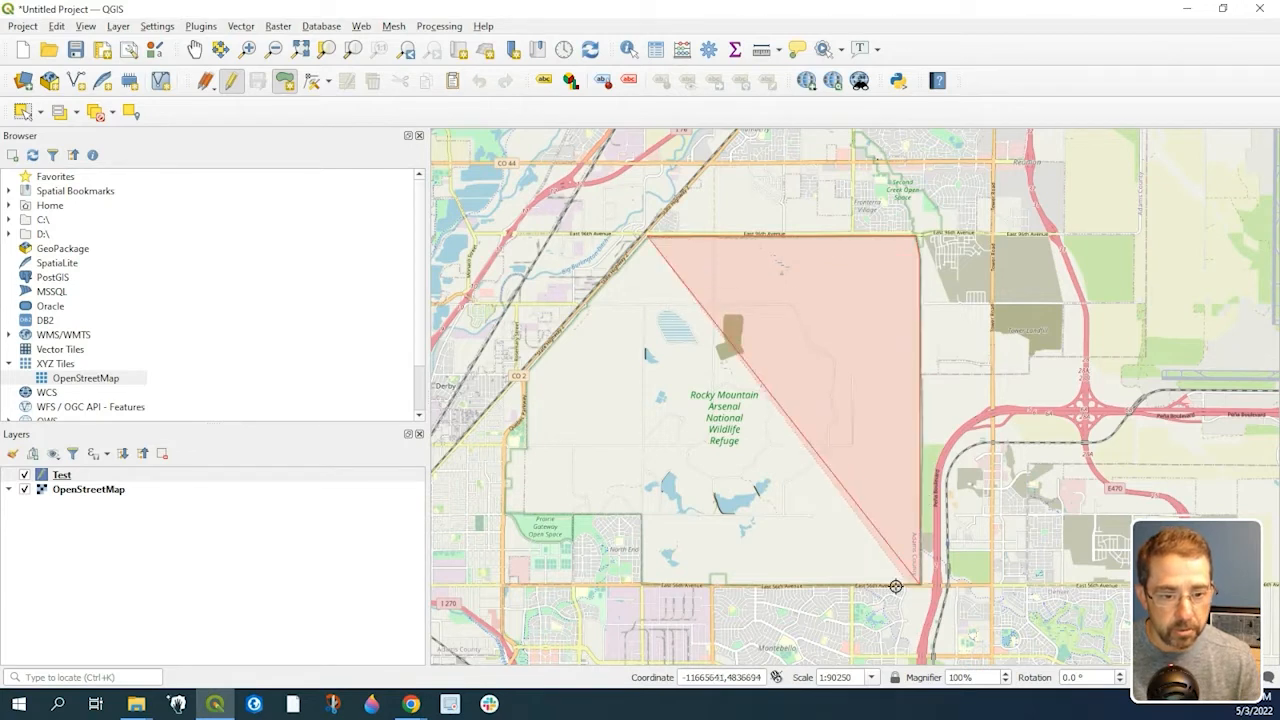
left_click(643, 584)
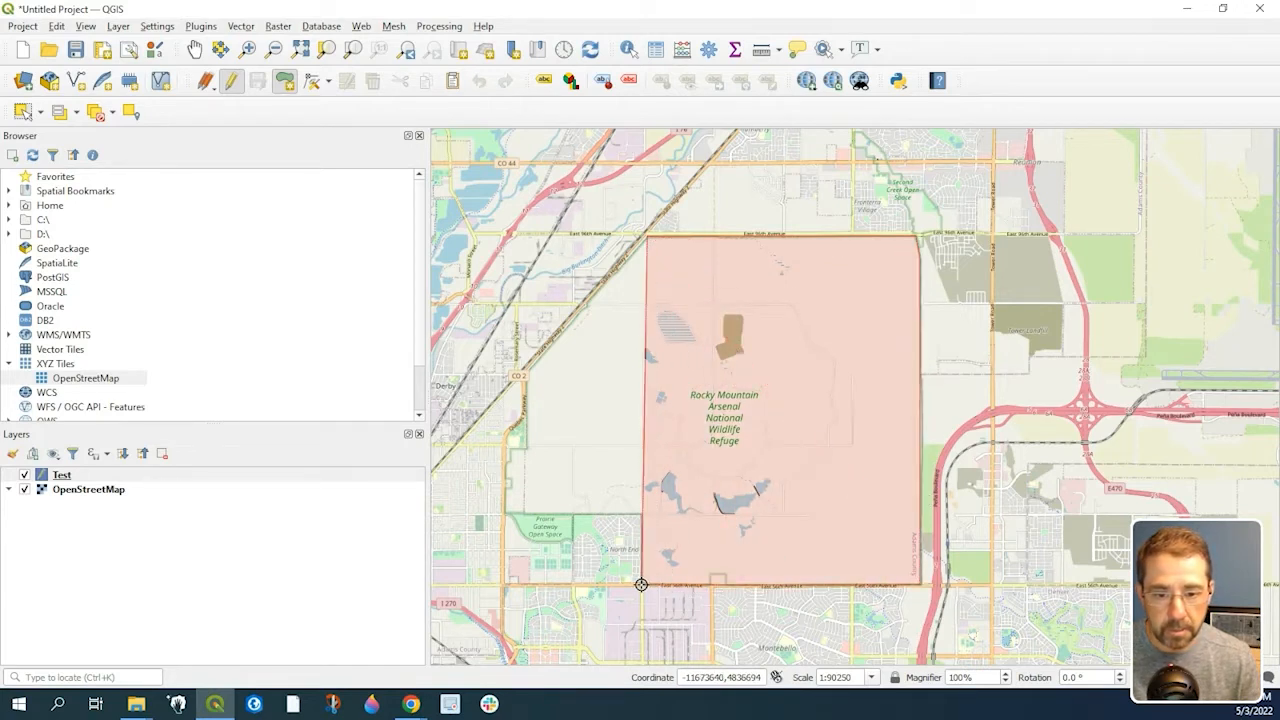
left_click(642, 516)
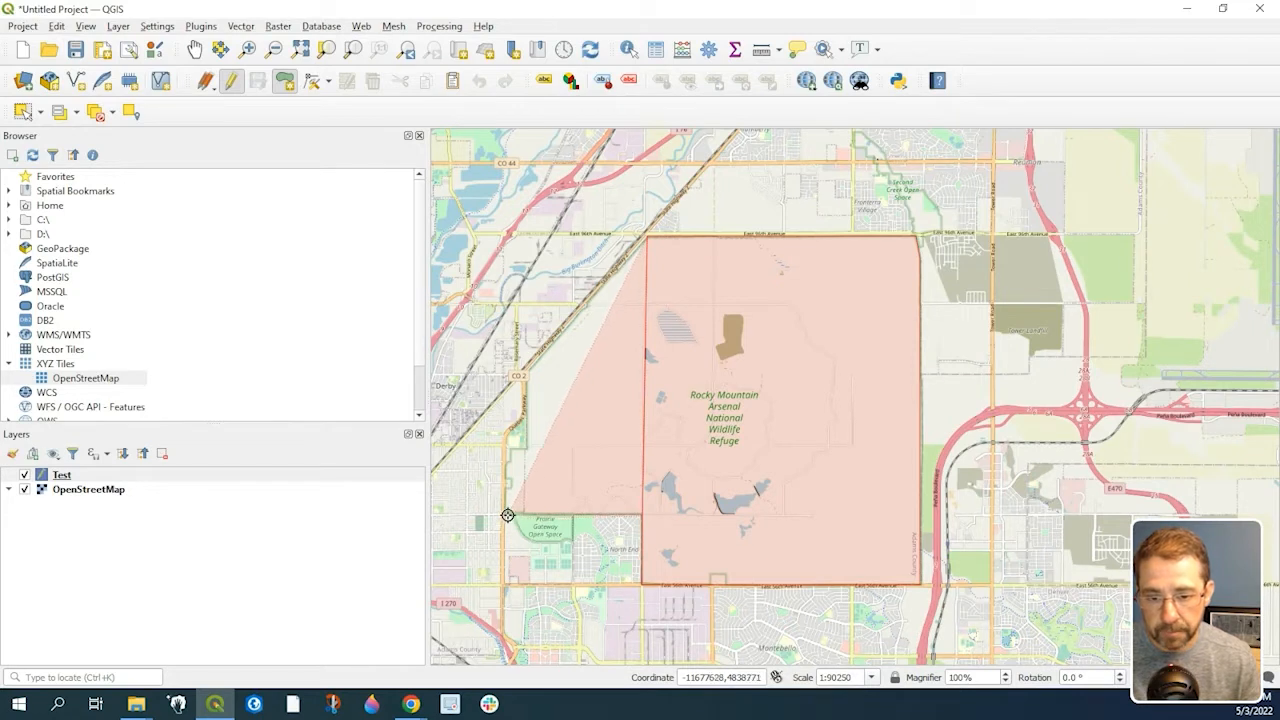
left_click(507, 516)
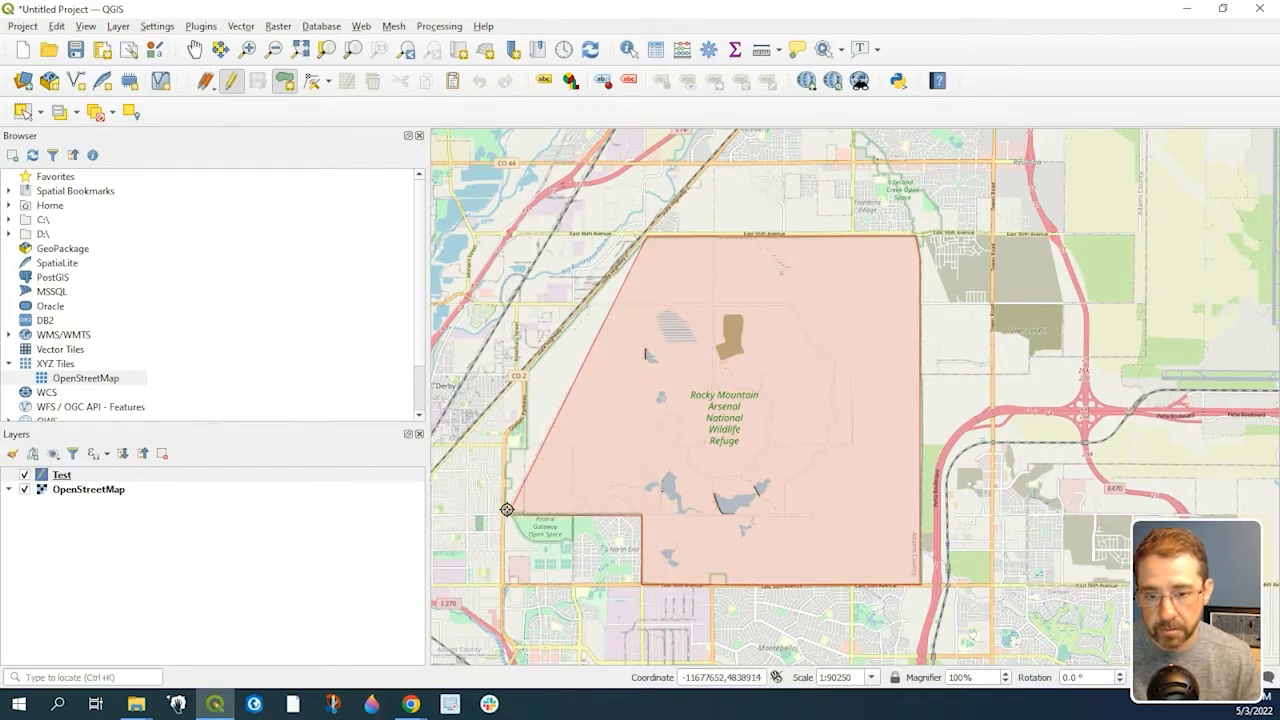
left_click(507, 450)
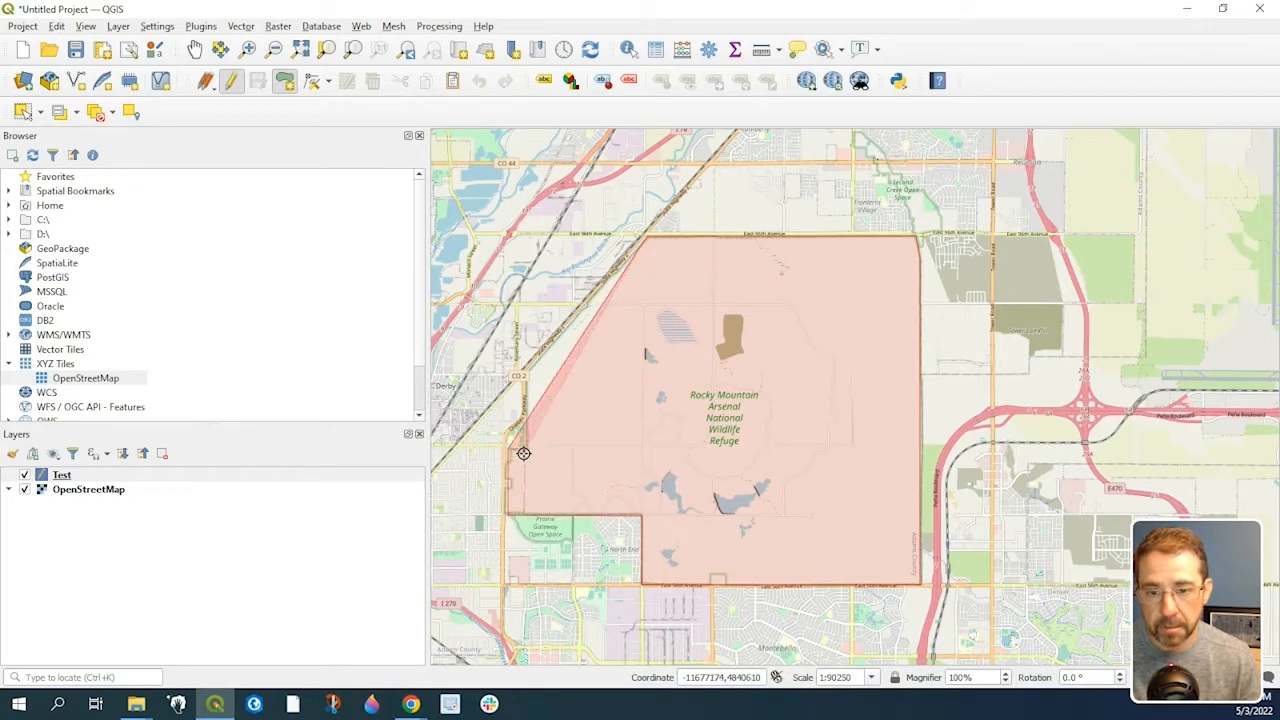
left_click(528, 447)
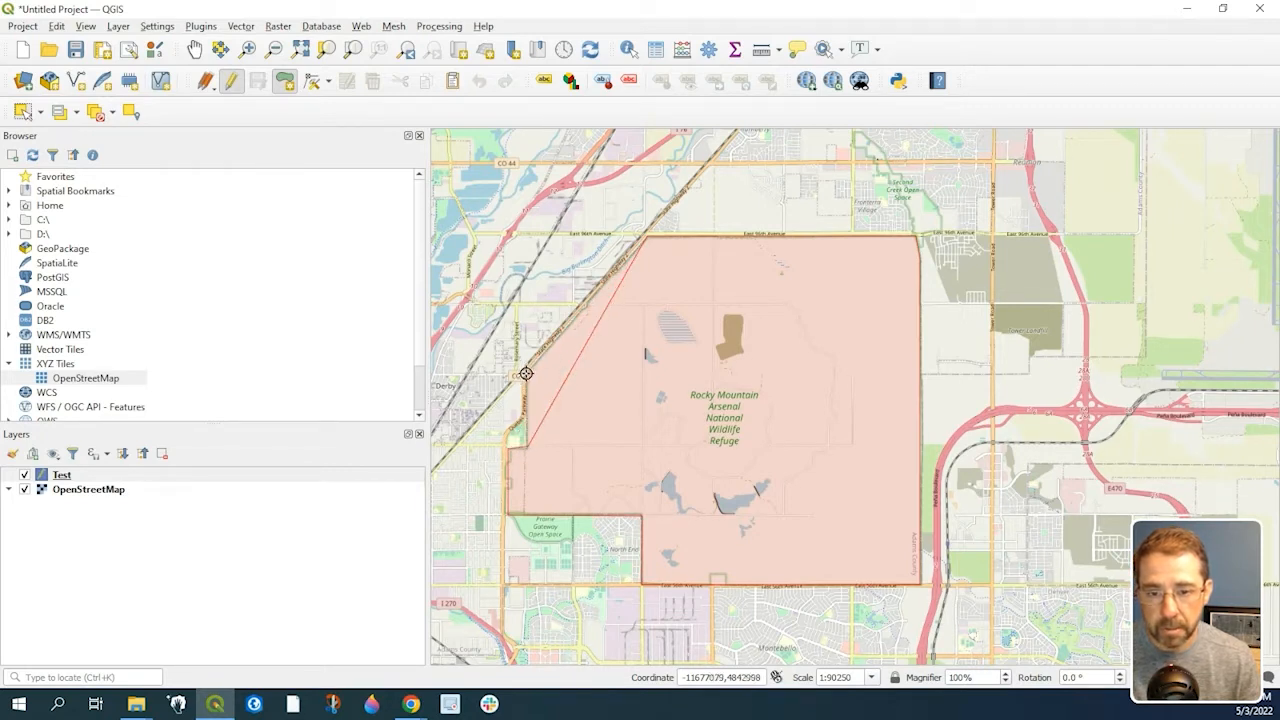
left_click(525, 371)
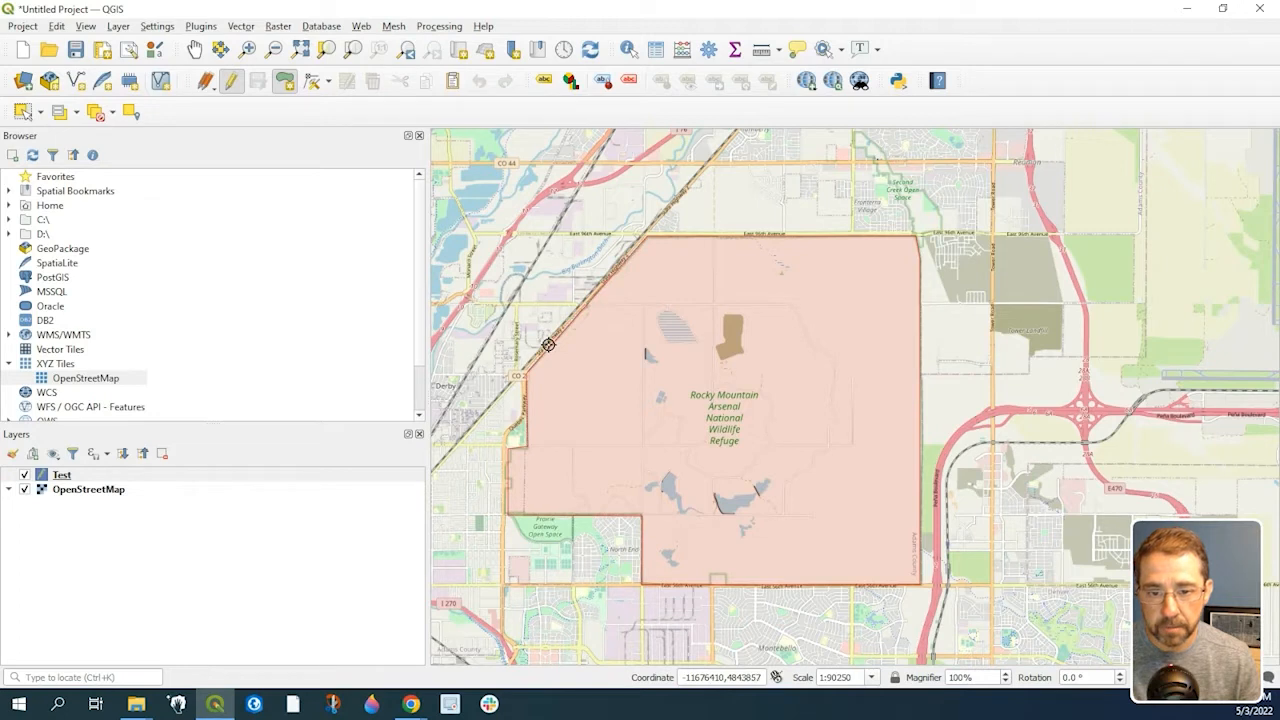
right_click(548, 345)
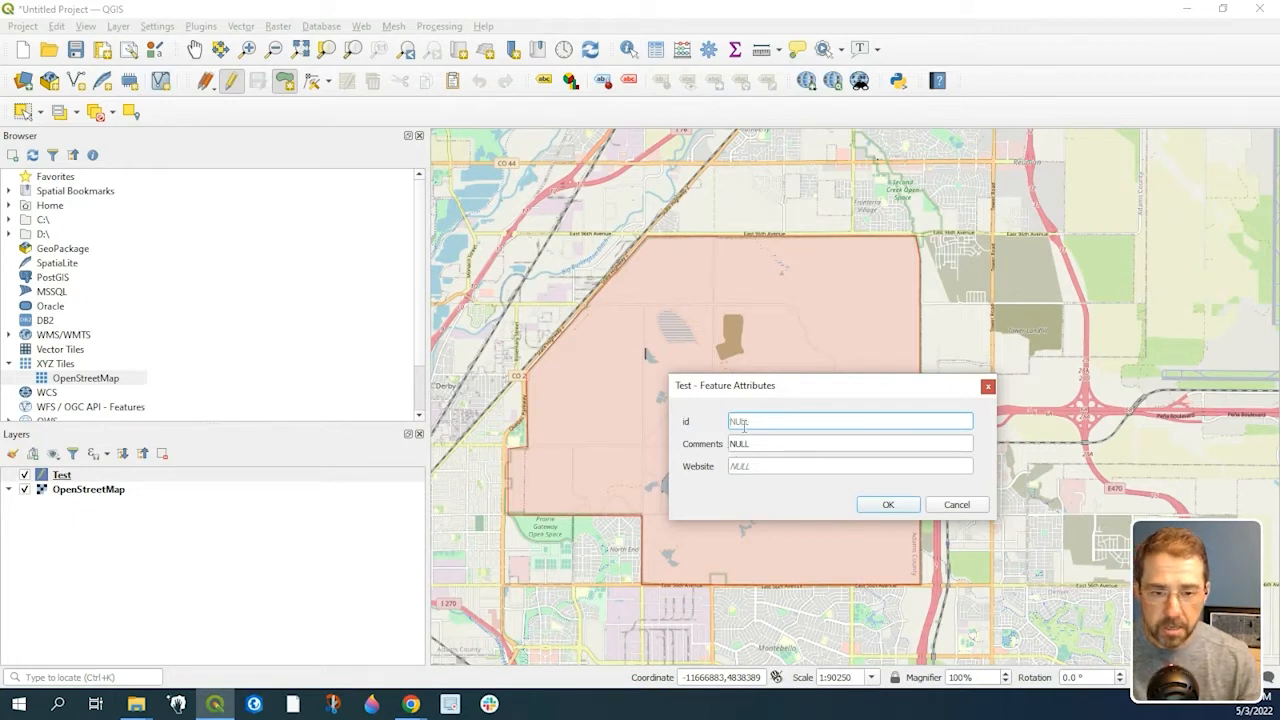
- Set the new polygon's id to 1 and its Comments attribute to Wildlife Refuge
type("1")
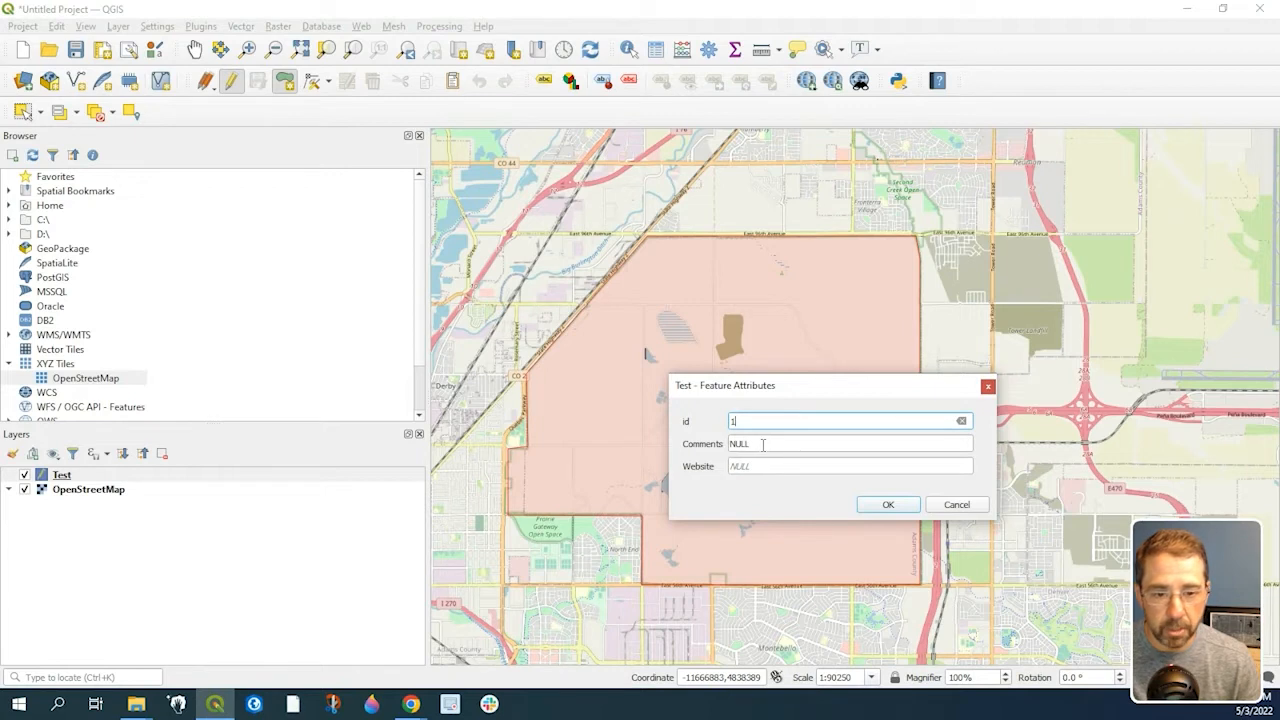
left_click(763, 444)
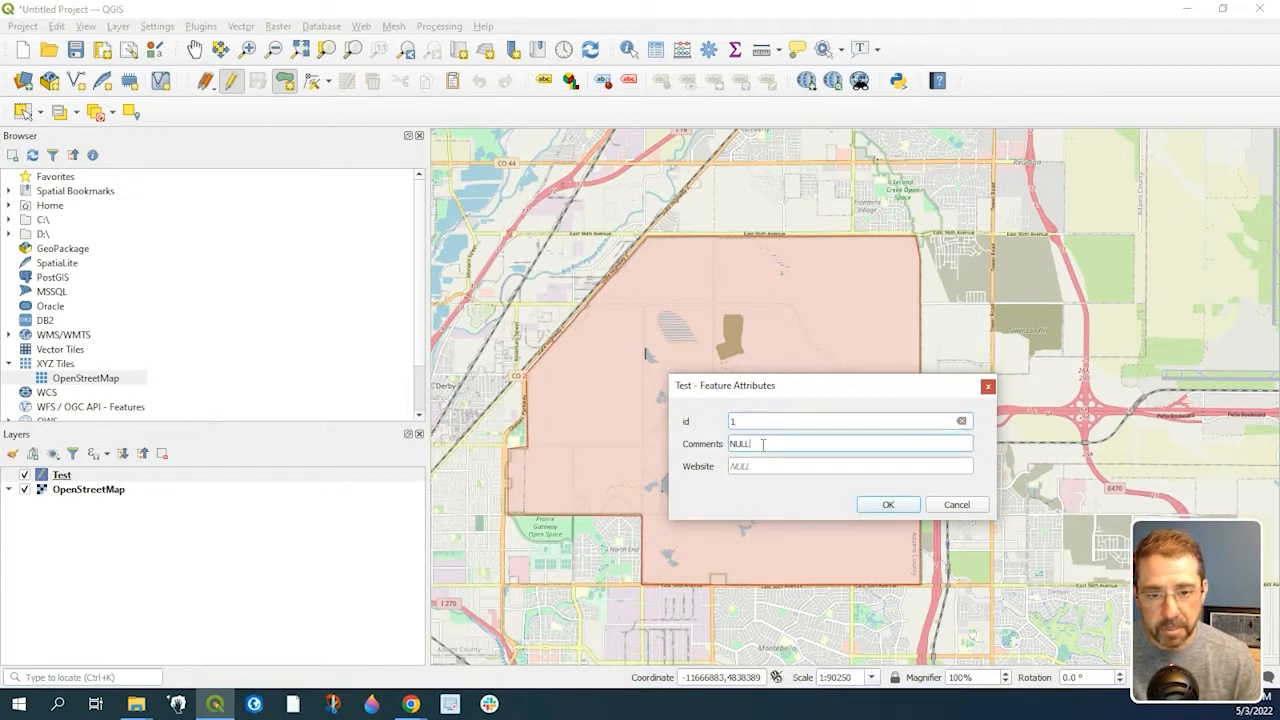
double_click(760, 444)
type("Wildlife Refuge")
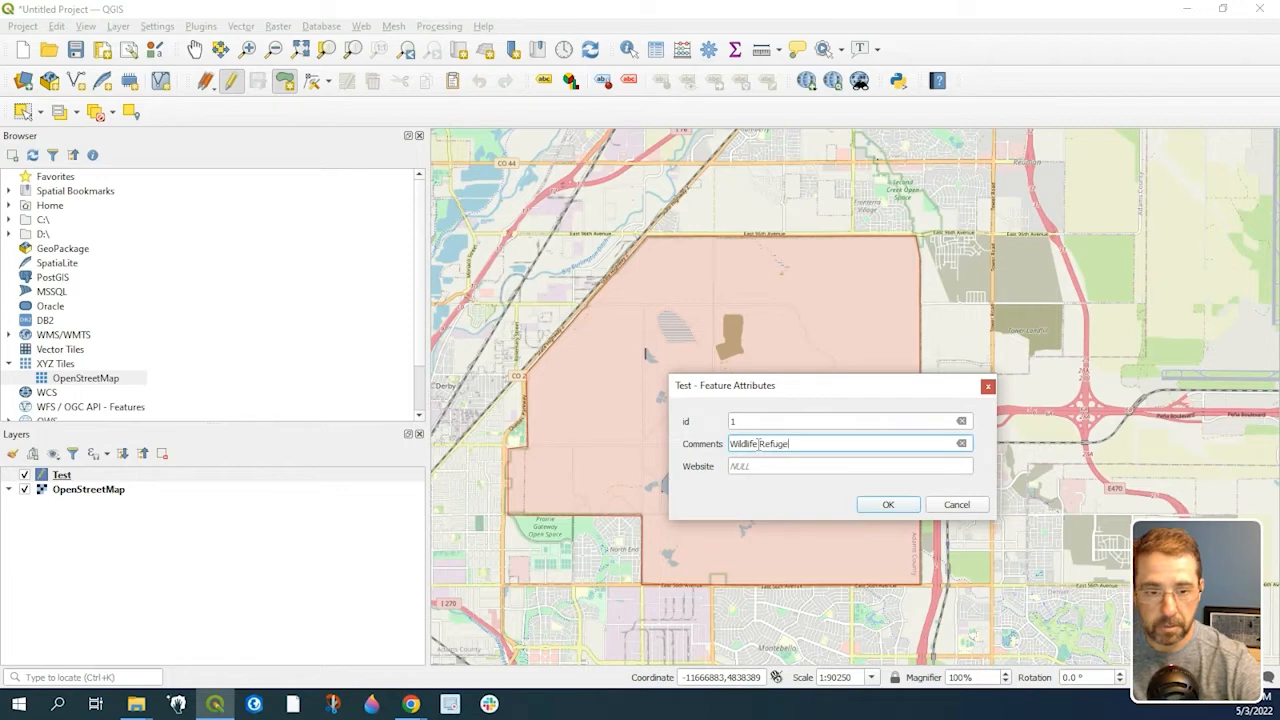
key("Tab")
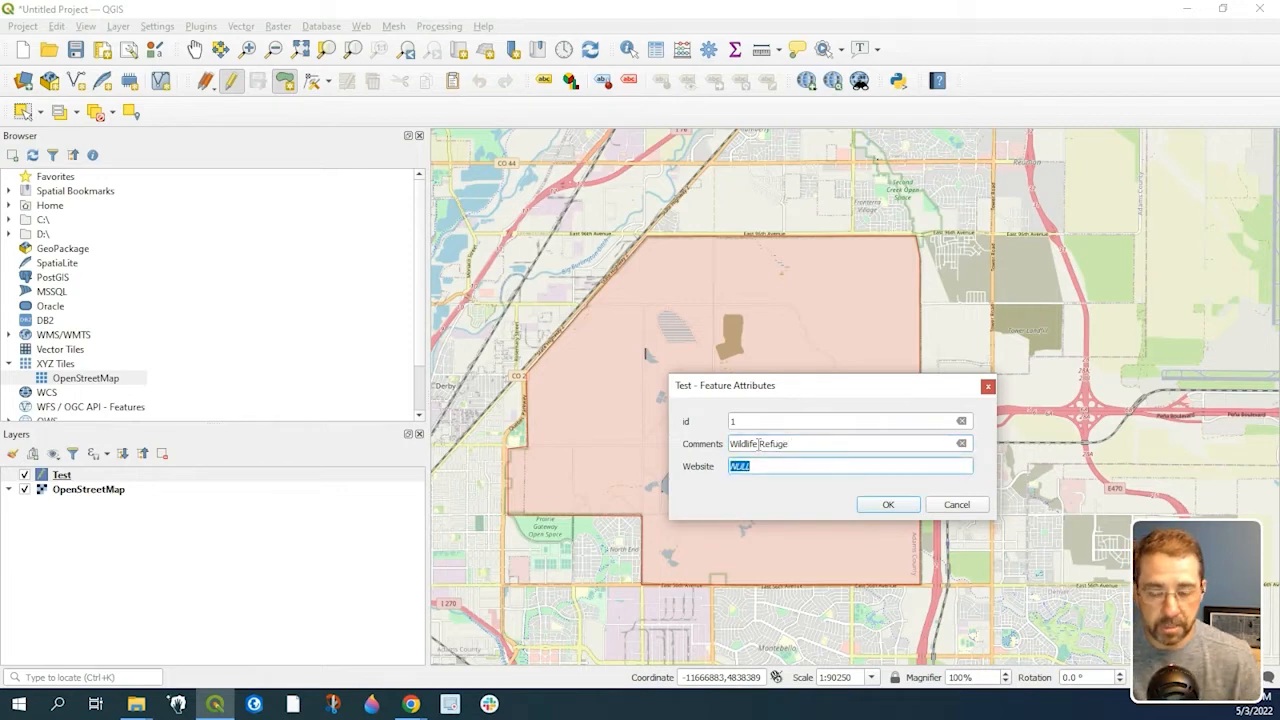
- Switch to the Rocky Mountain Arsenal refuge page in Chrome, copy its web address and return to QGIS
left_click(412, 703)
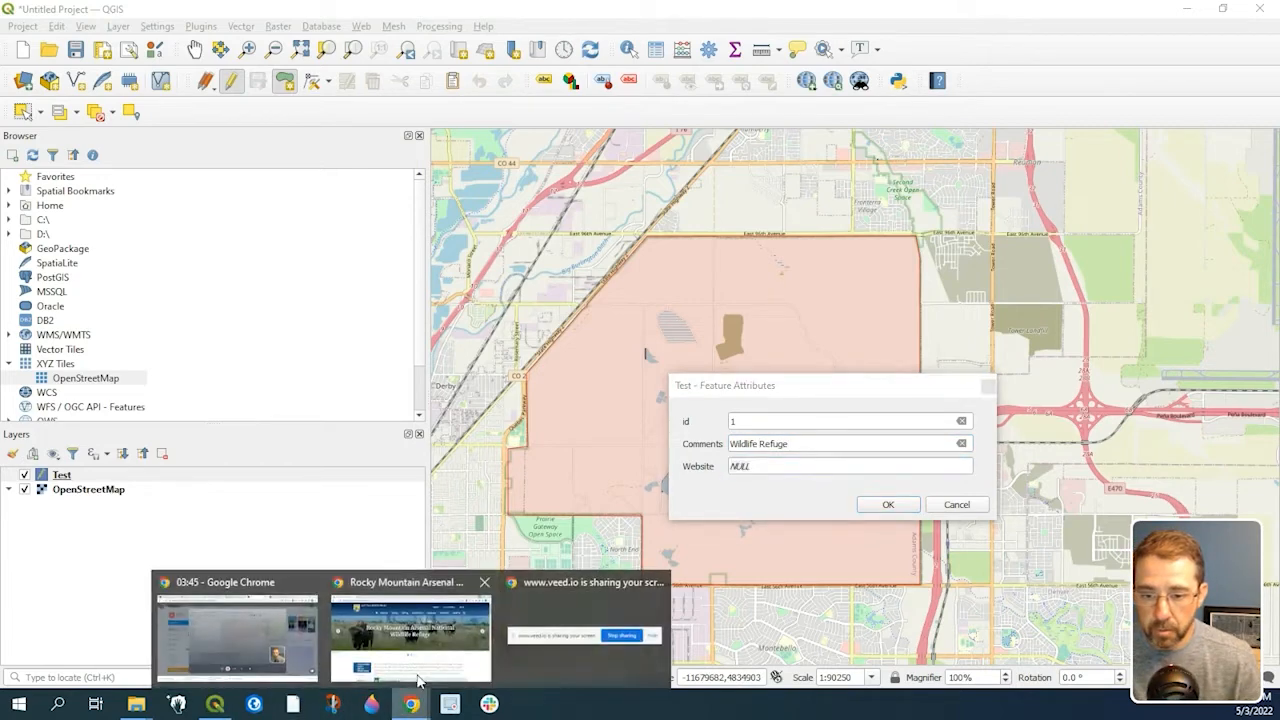
left_click(418, 681)
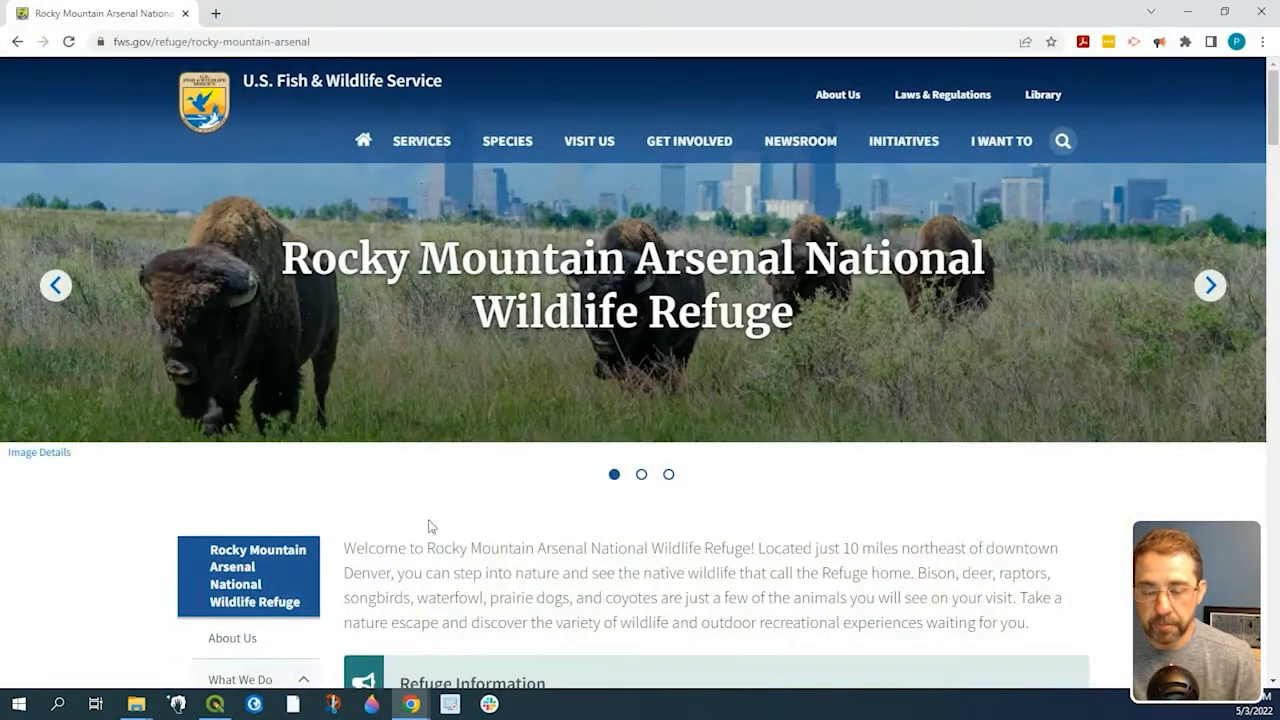
left_click(379, 36)
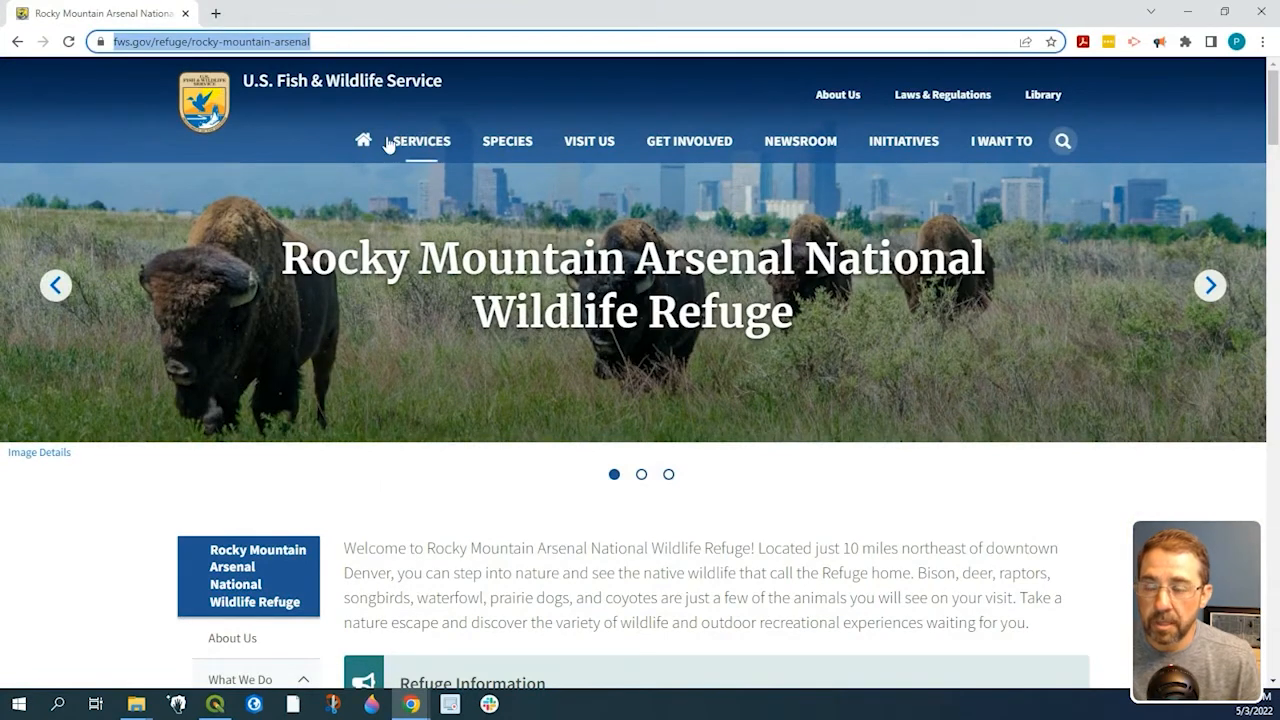
left_click(1187, 11)
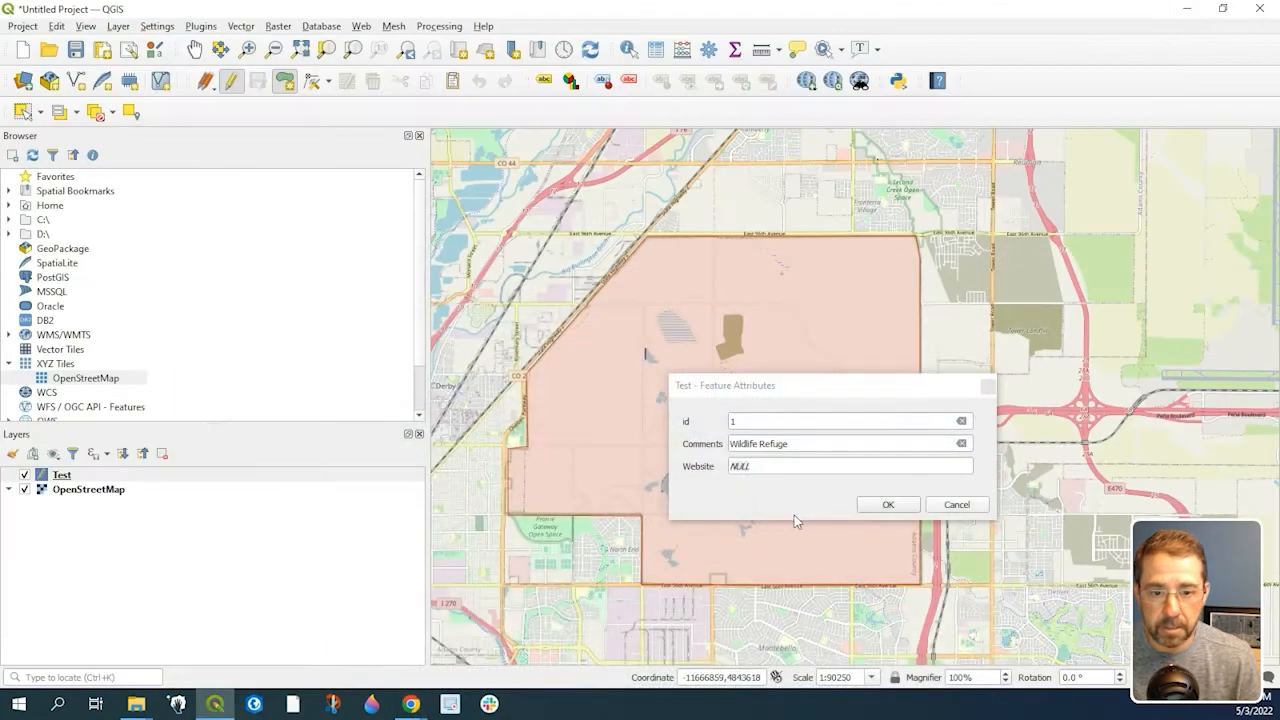
left_click(784, 466)
key("ctrl+v")
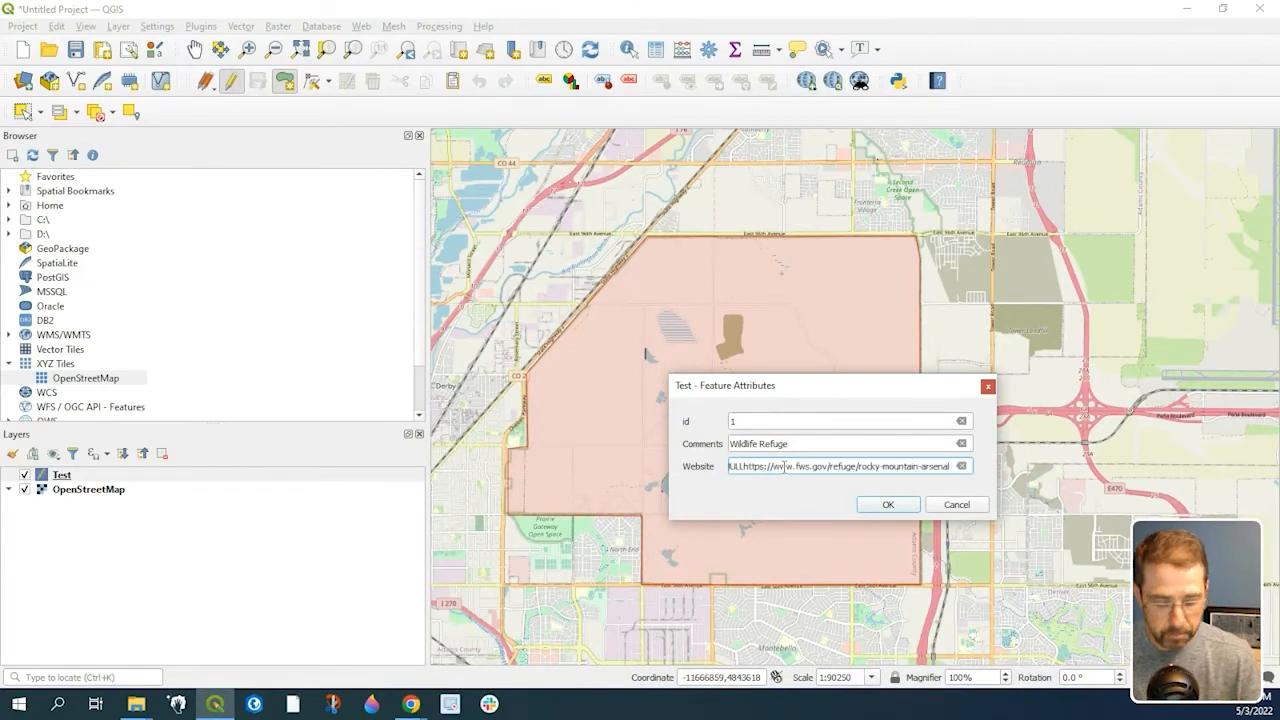
key("Home")
key("Delete")
key("Delete")
key("Delete")
key("Delete")
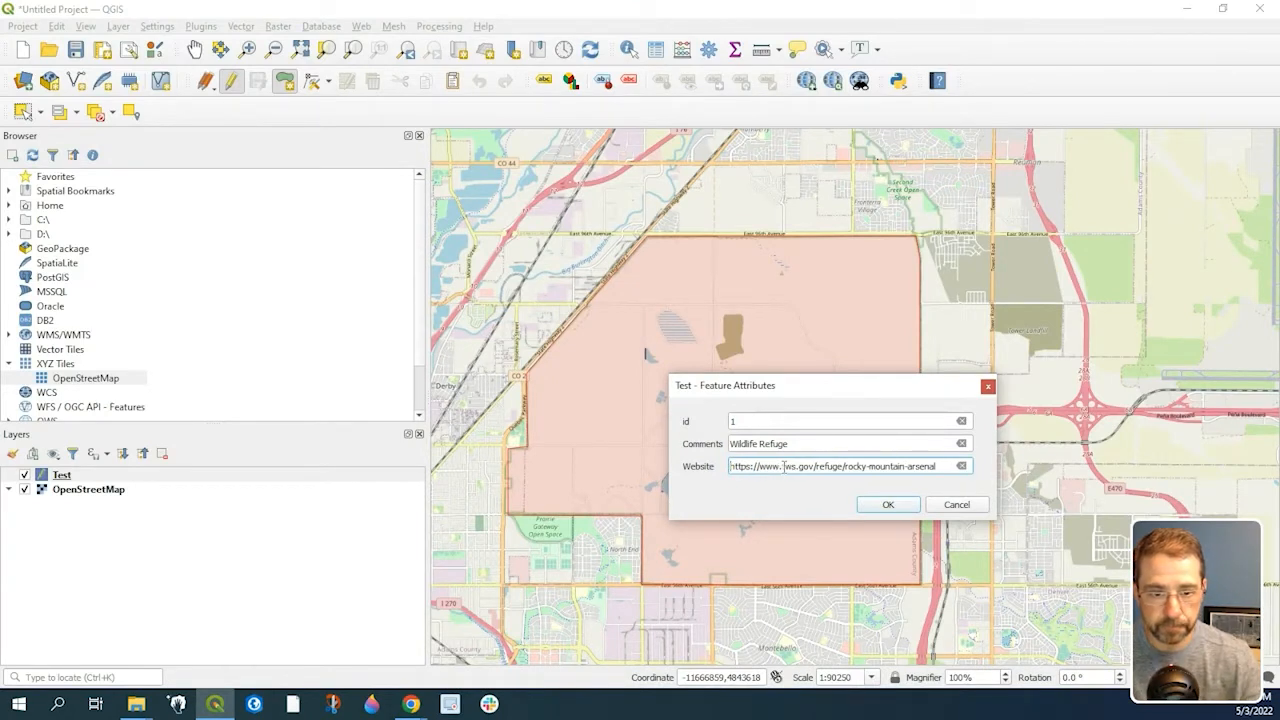
left_click(888, 504)
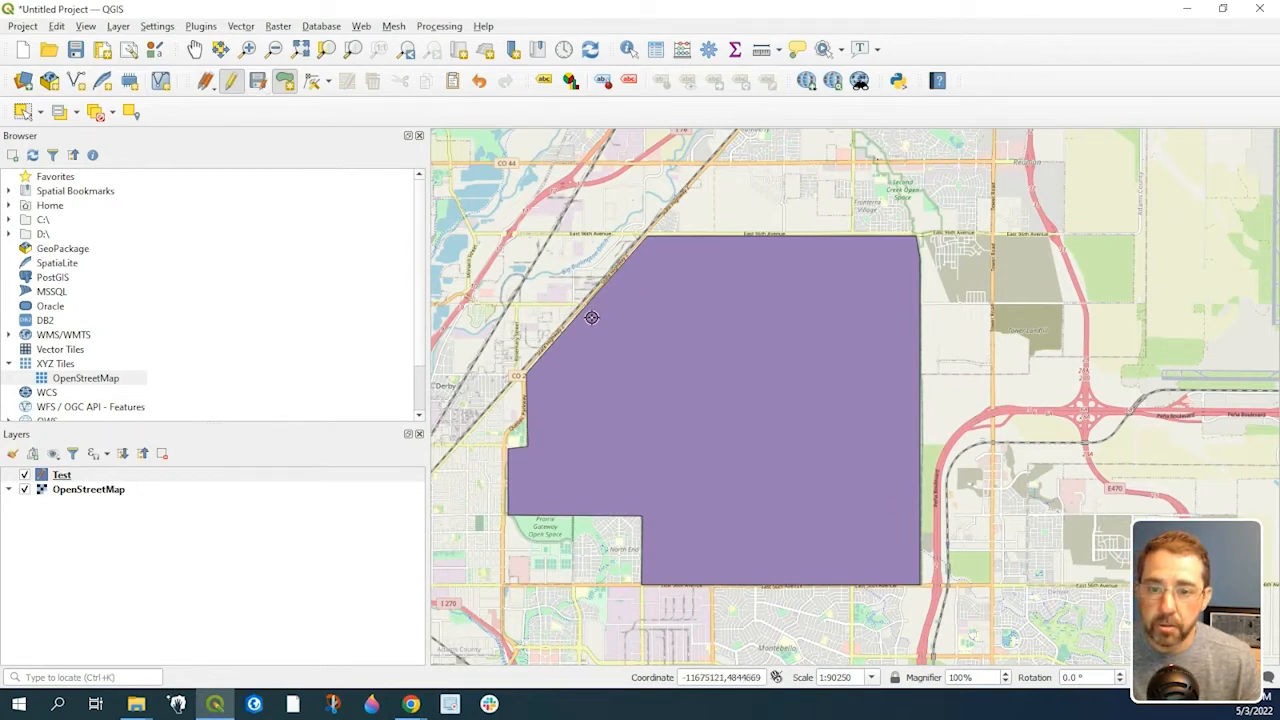
left_click(258, 86)
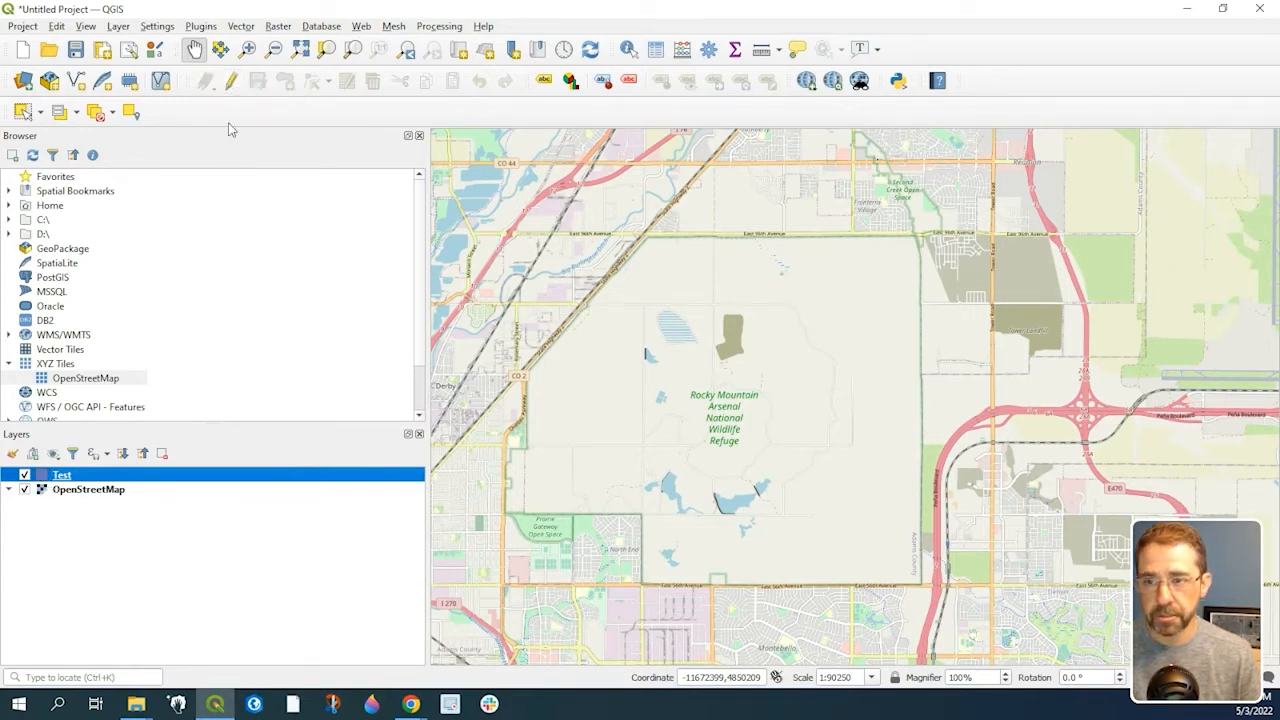
- Enable editing on the Test layer and digitize a polygon through the corners of the Rocky Mountain Arsenal National Wildlife Refuge boundary
left_click(231, 82)
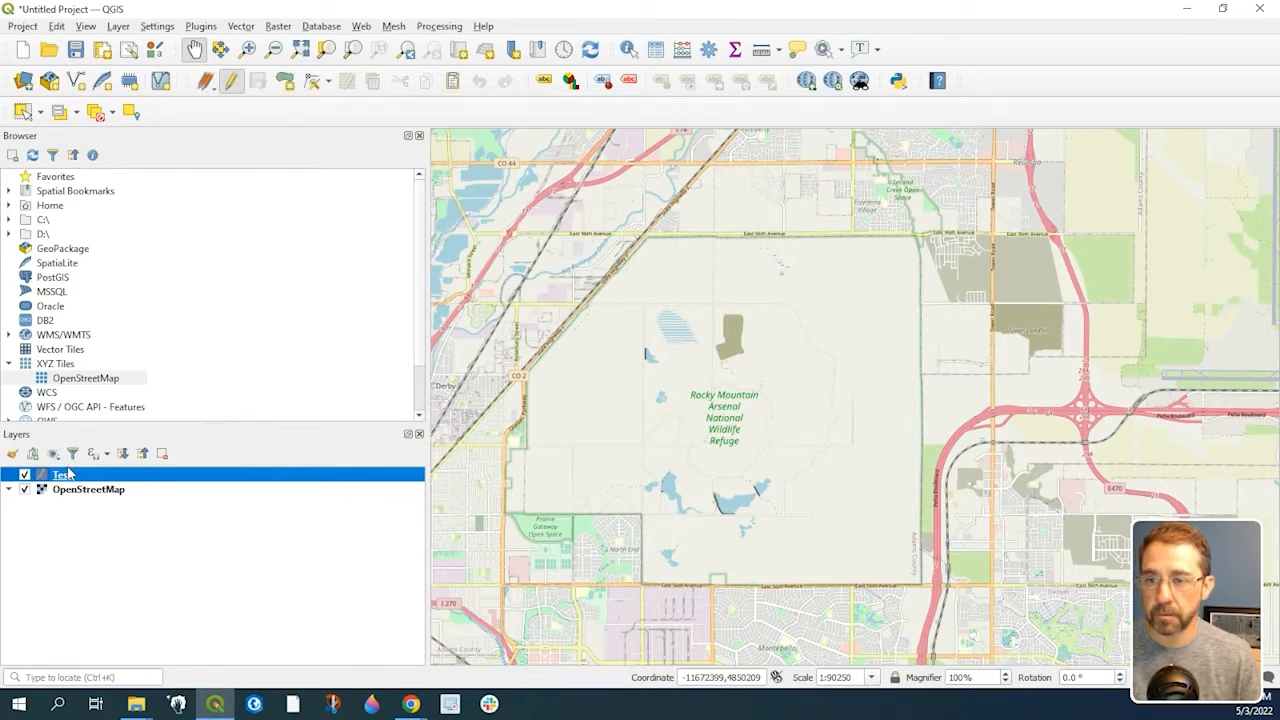
left_click(286, 81)
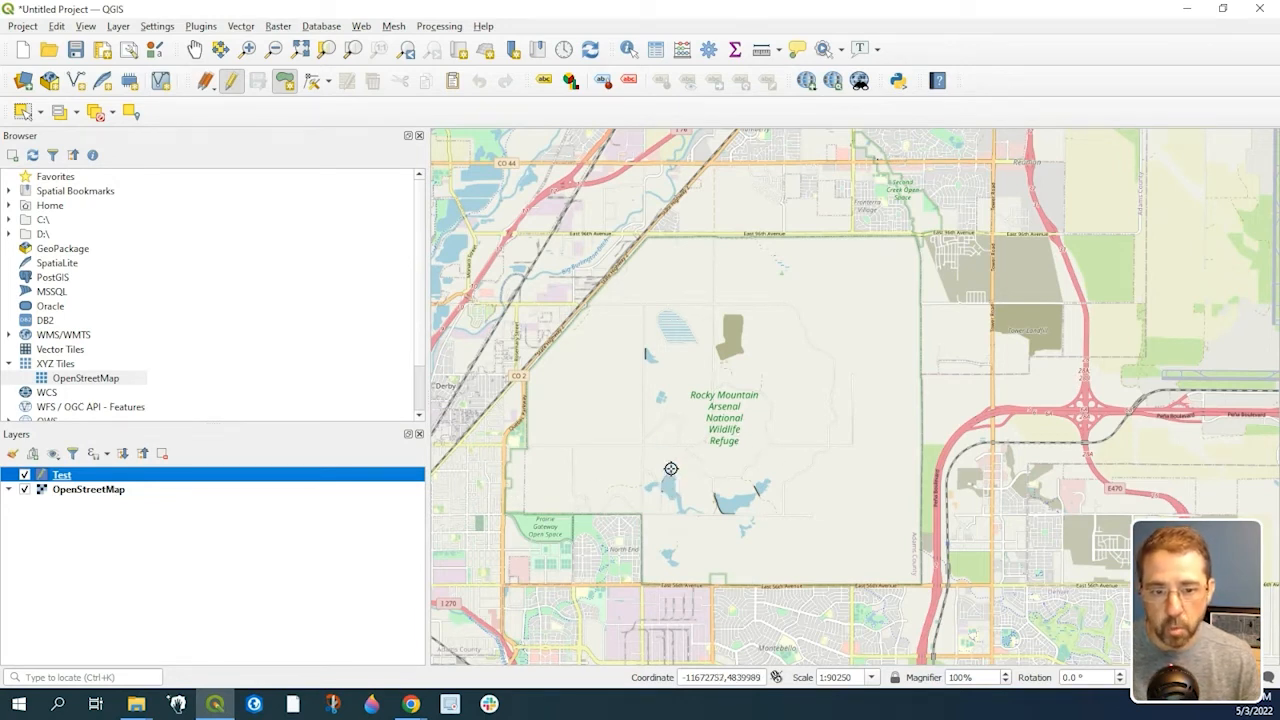
left_click(647, 236)
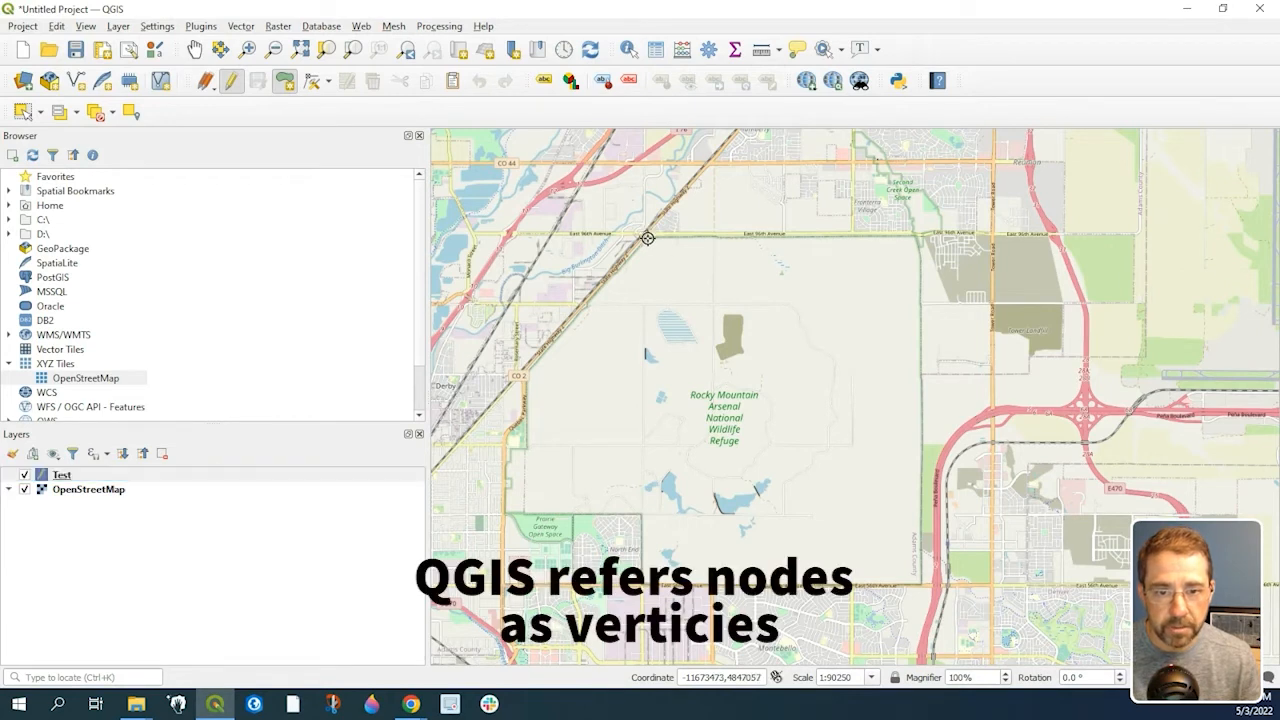
left_click(916, 236)
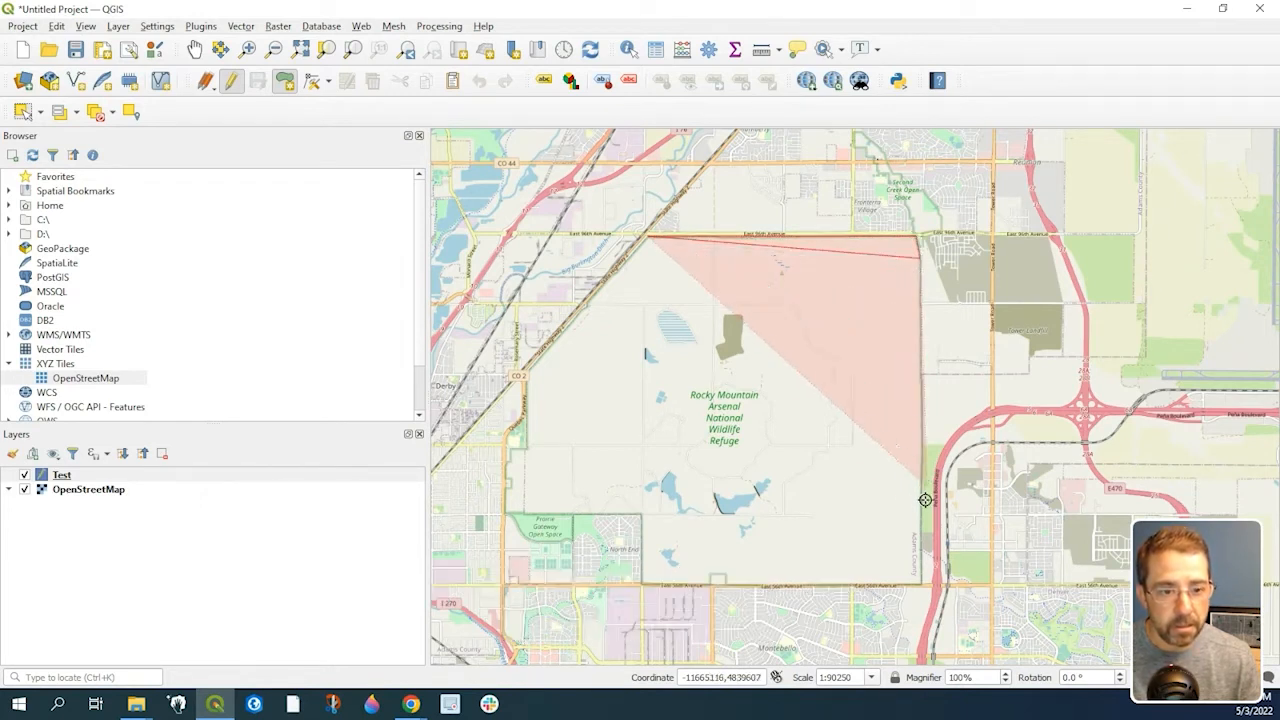
left_click(920, 583)
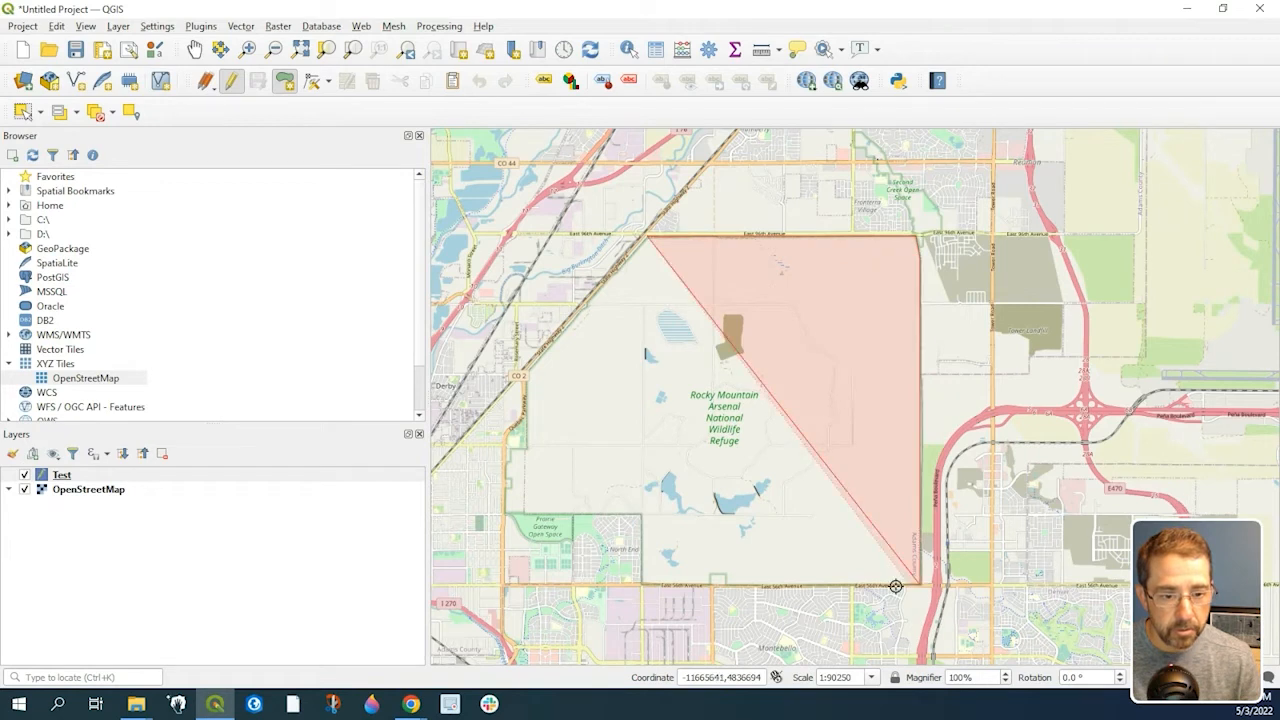
left_click(642, 584)
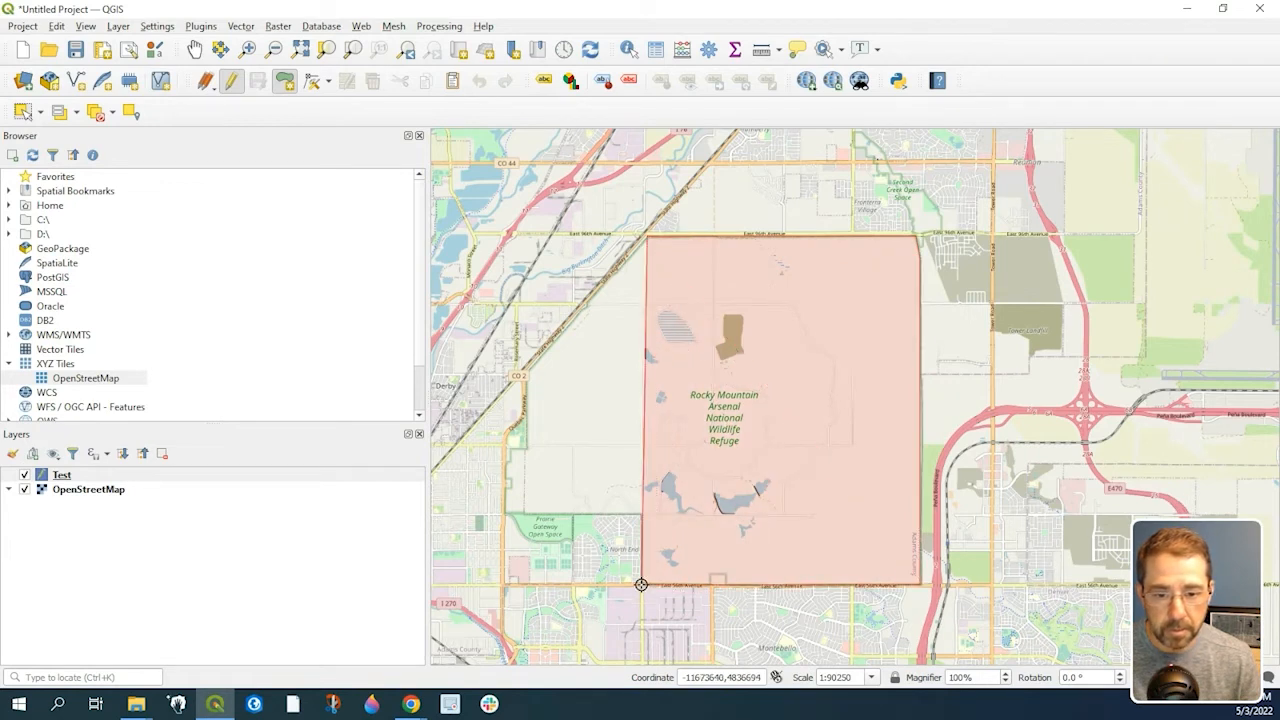
left_click(642, 515)
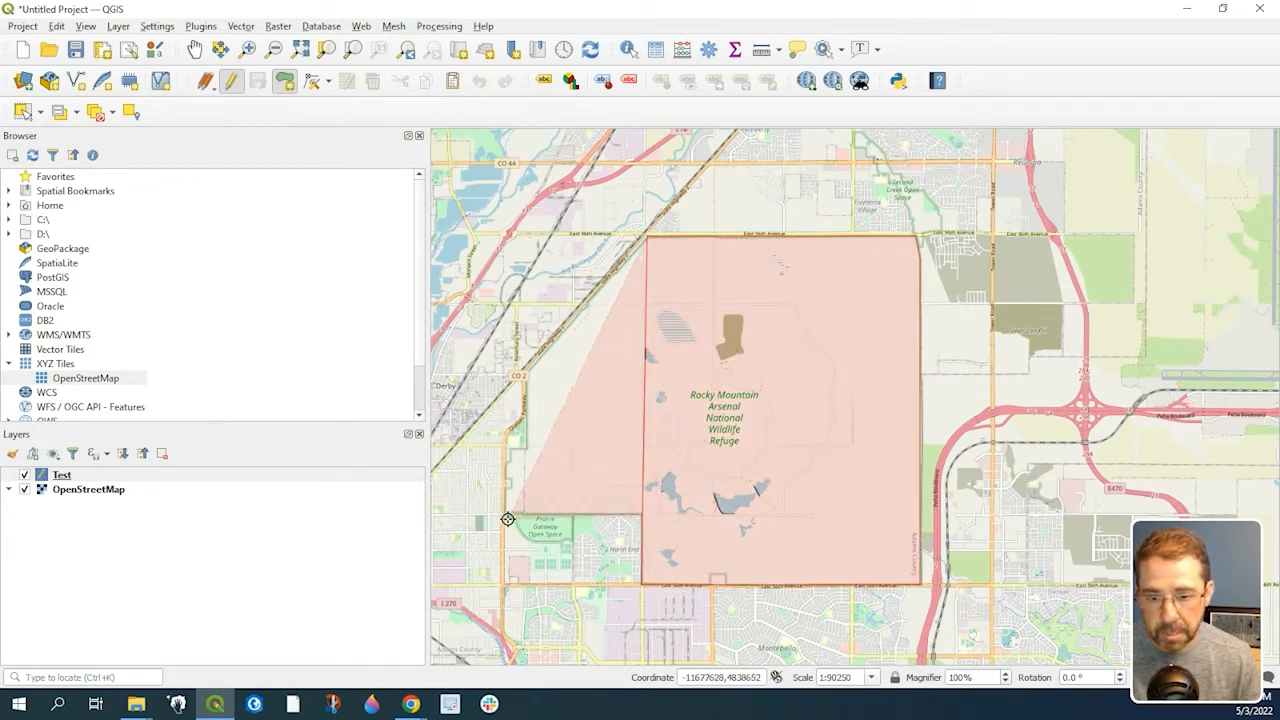
left_click(508, 515)
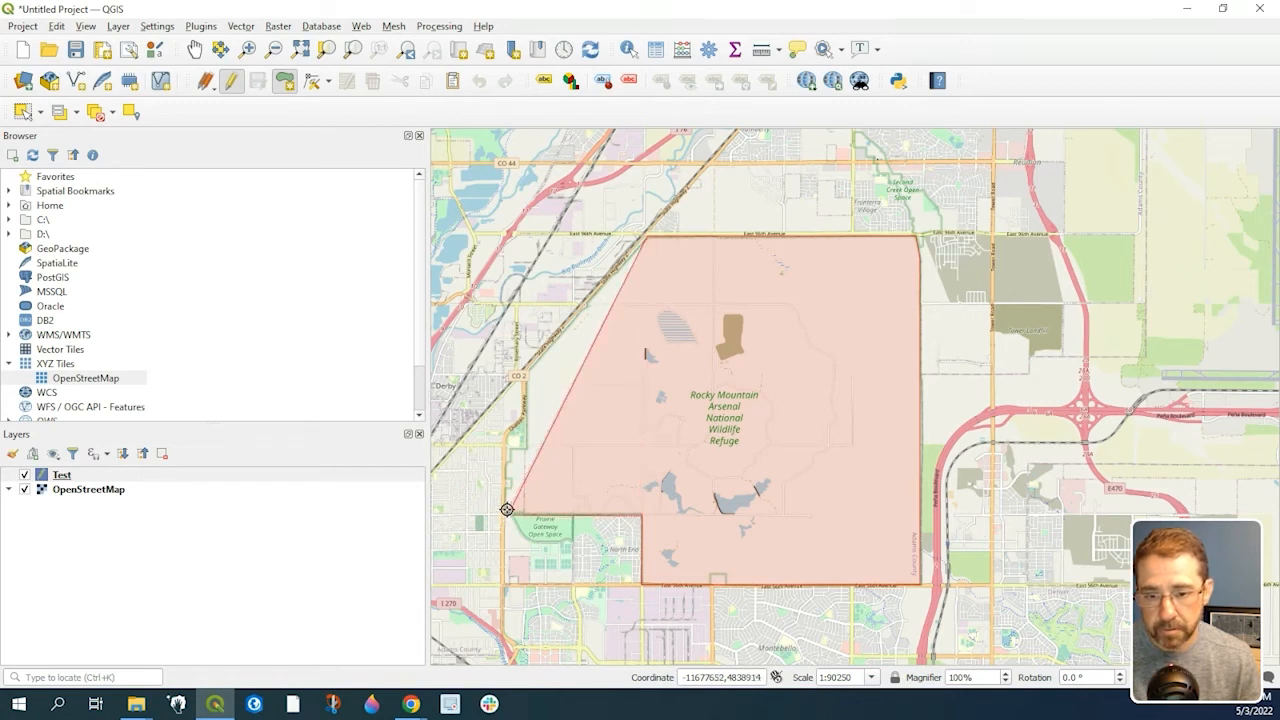
left_click(508, 450)
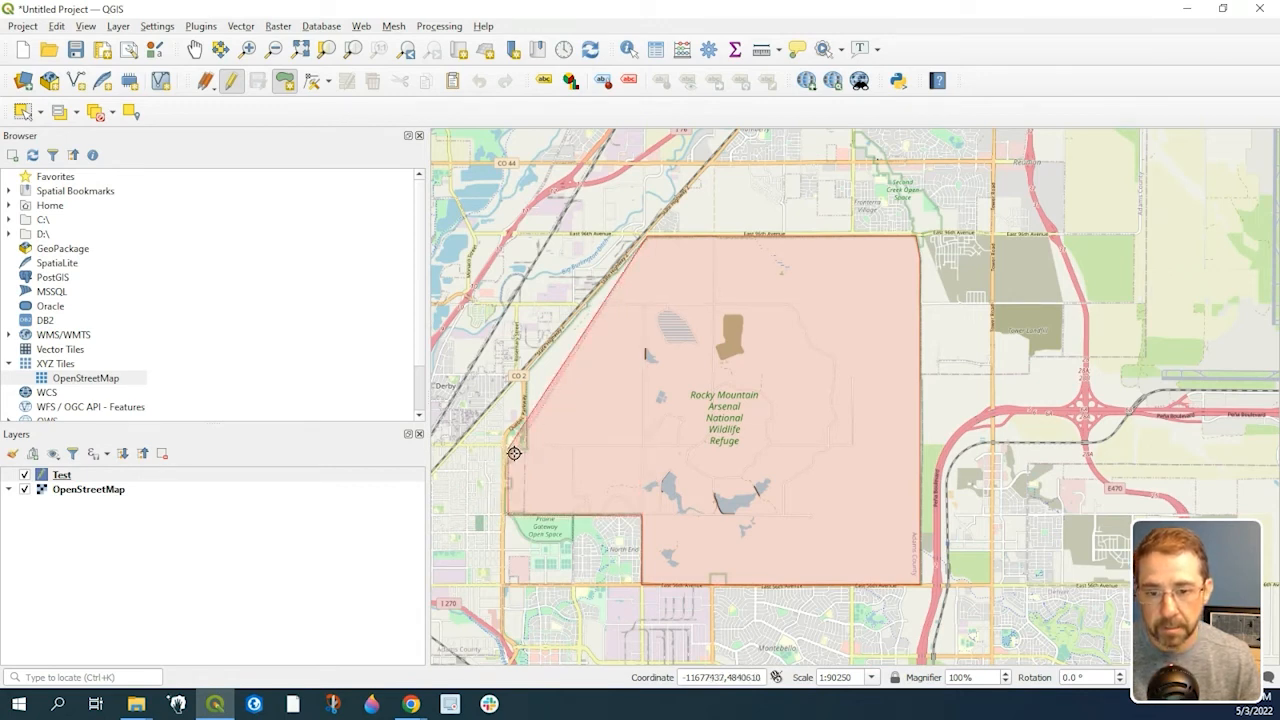
left_click(528, 447)
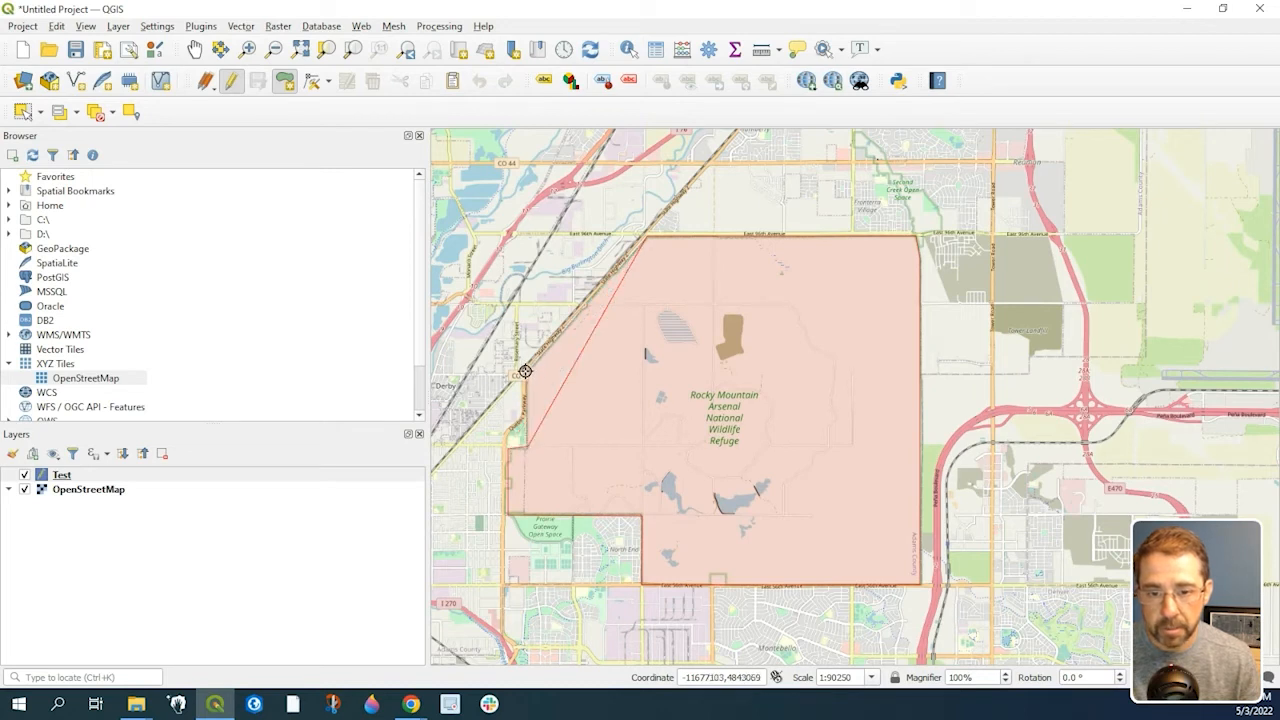
left_click(525, 371)
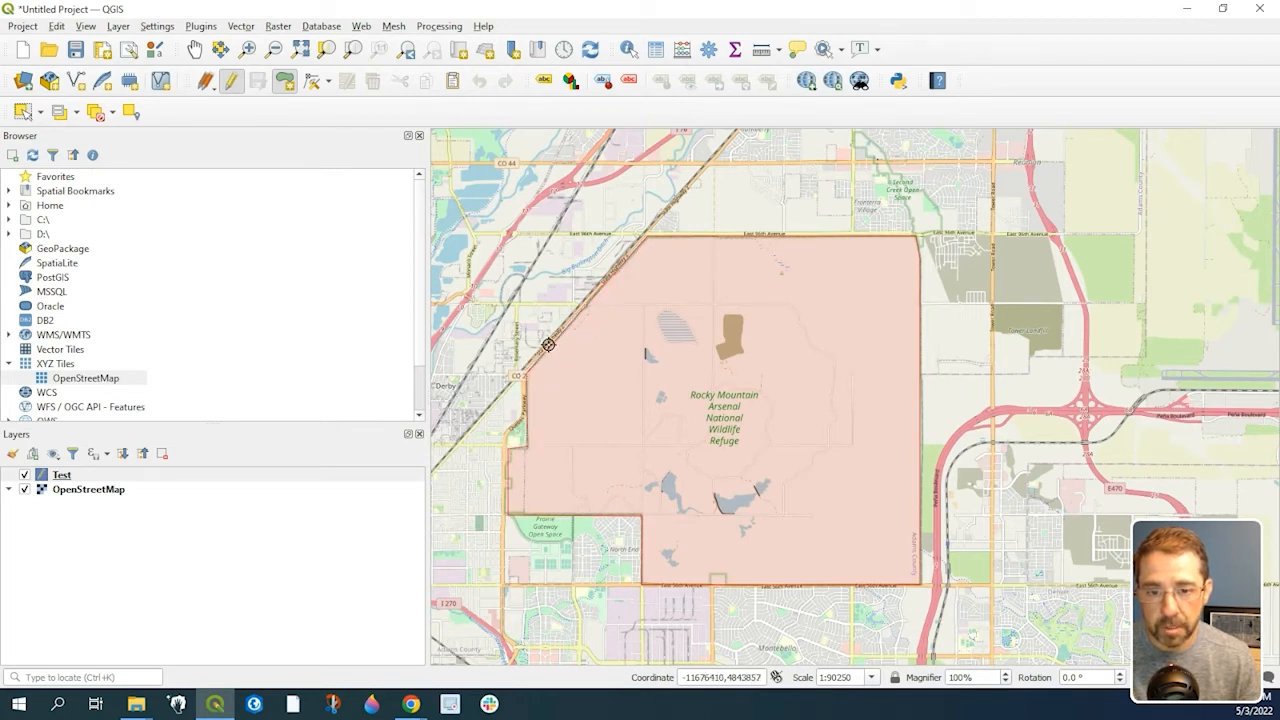
right_click(548, 345)
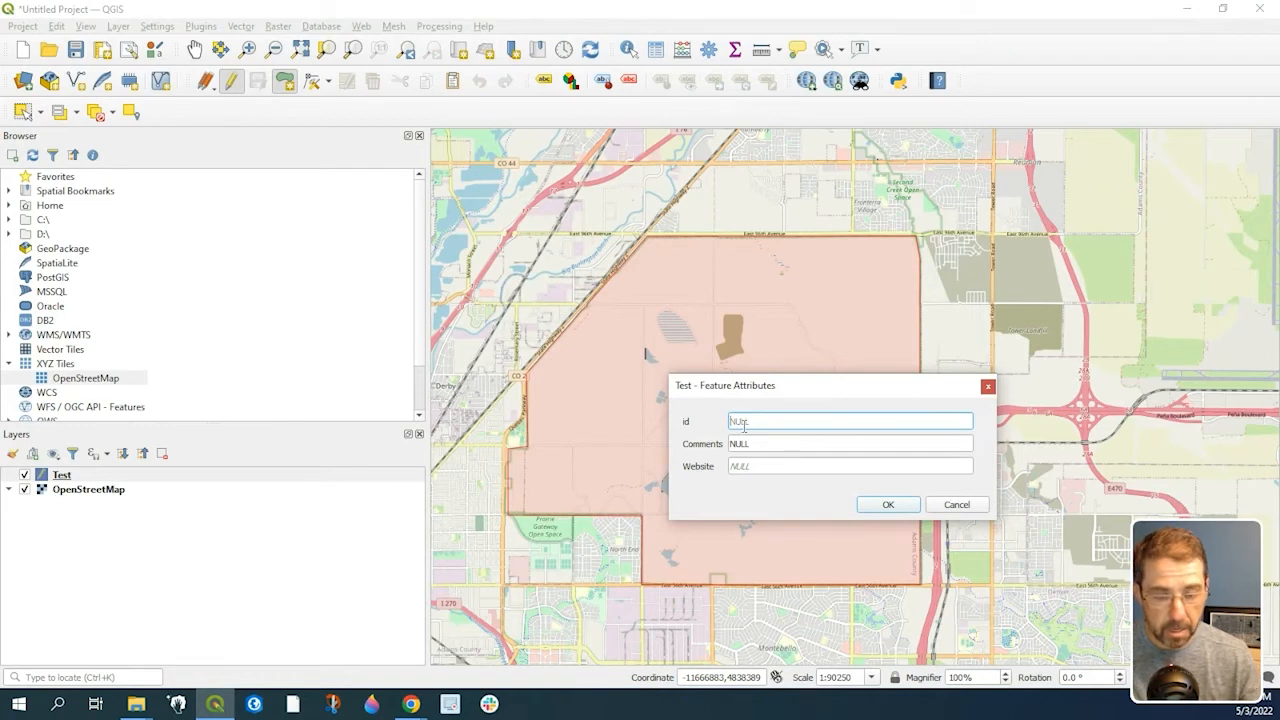
- Enter id 1 and the comment Wildlife Refuge in the digitized polygon's attributes
type("1")
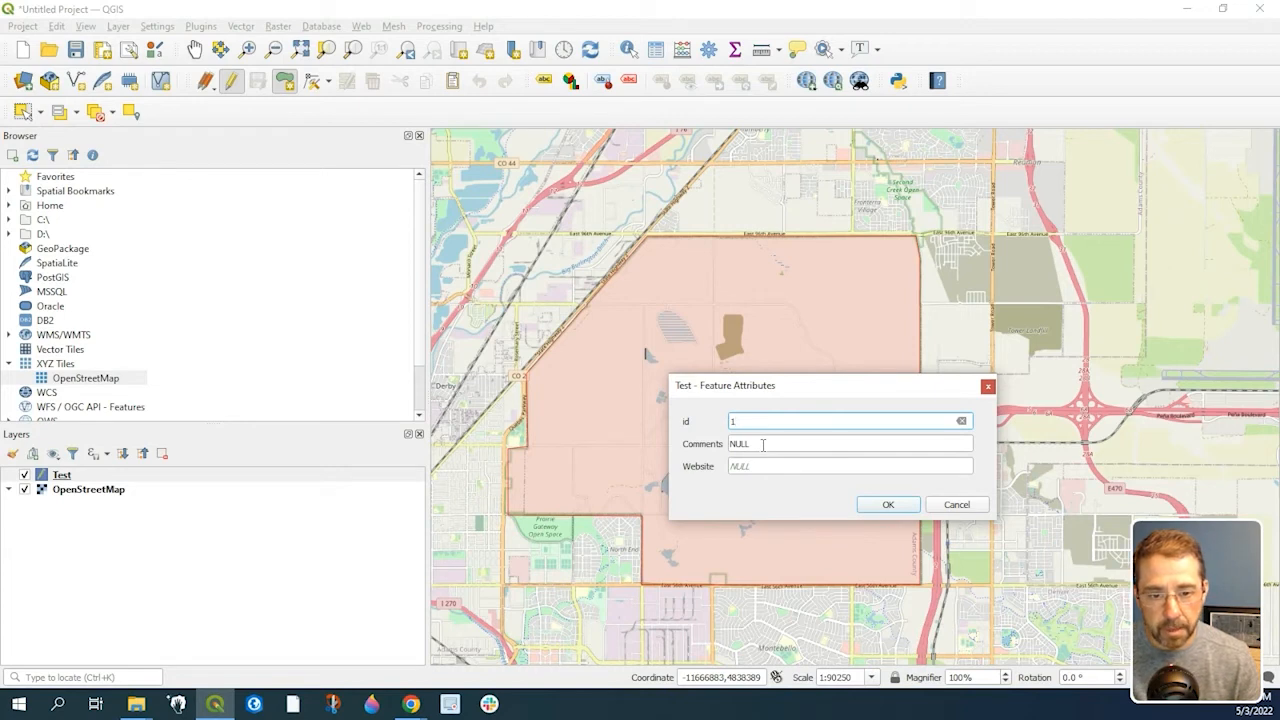
left_click(762, 444)
double_click(760, 444)
type("Wildlife Refuge")
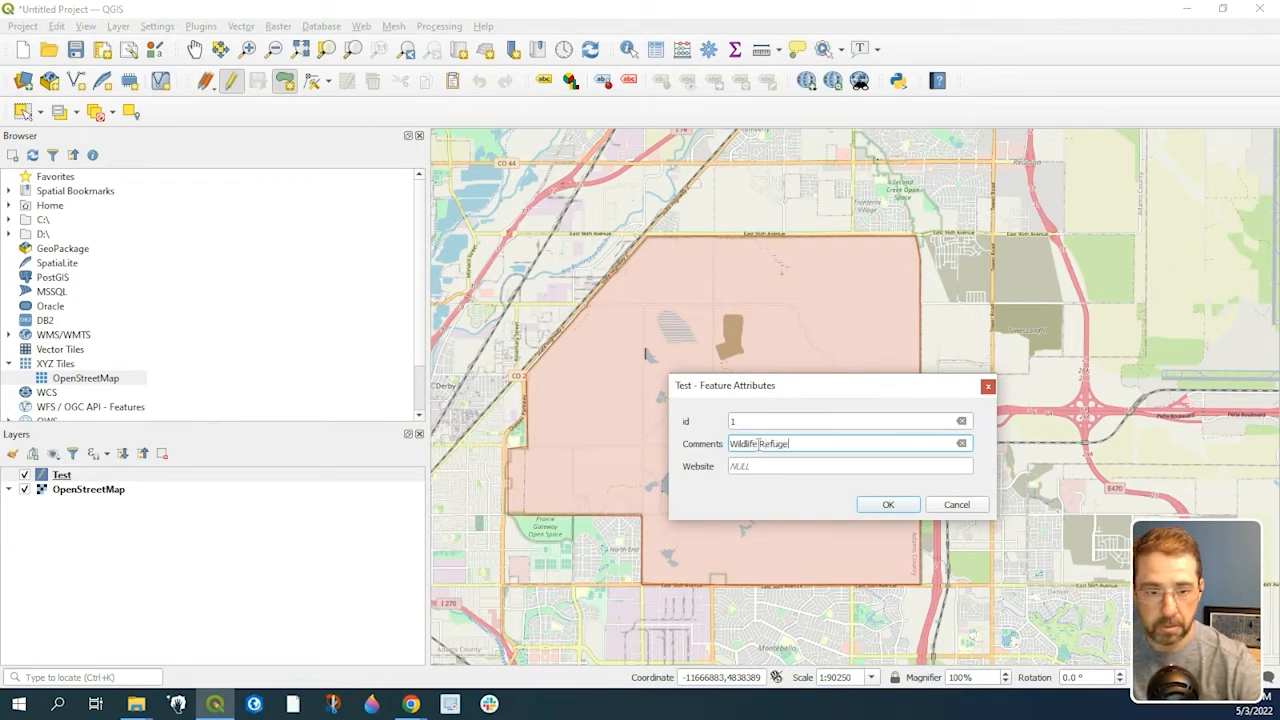
key("Tab")
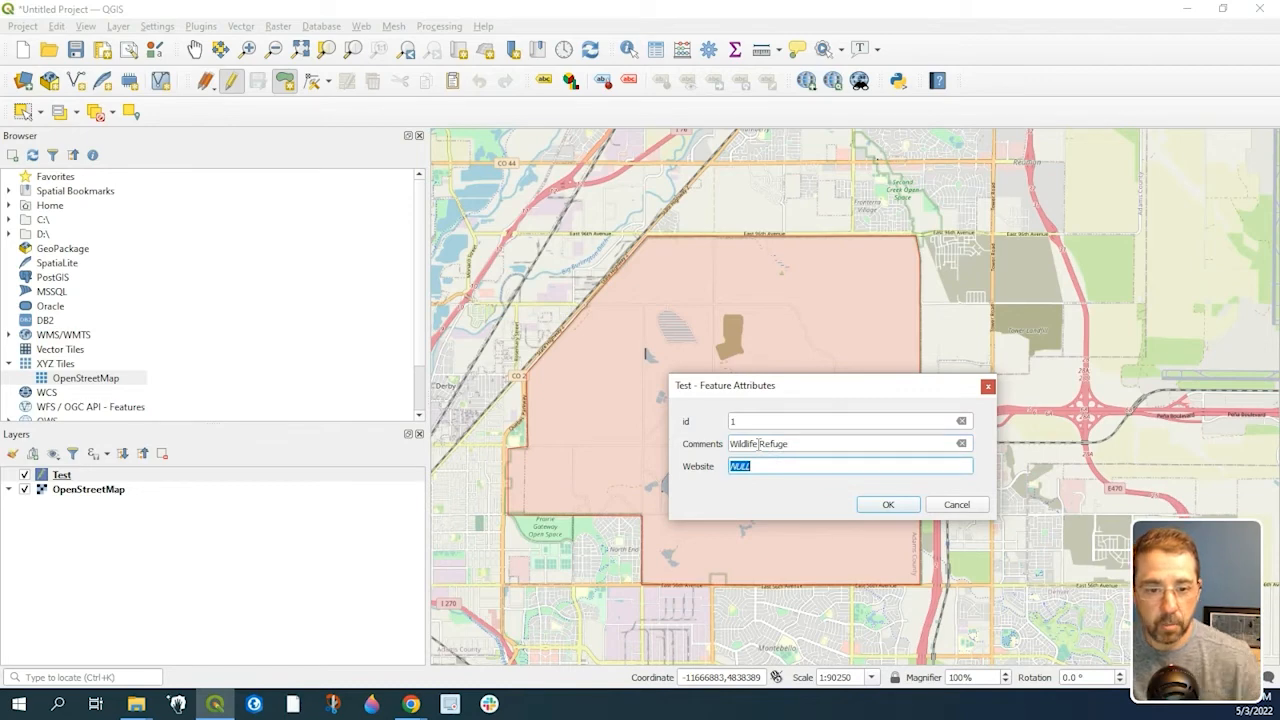
- Copy the web address of the refuge's U.S. Fish & Wildlife Service page from Chrome and return to QGIS
left_click(411, 703)
left_click(427, 584)
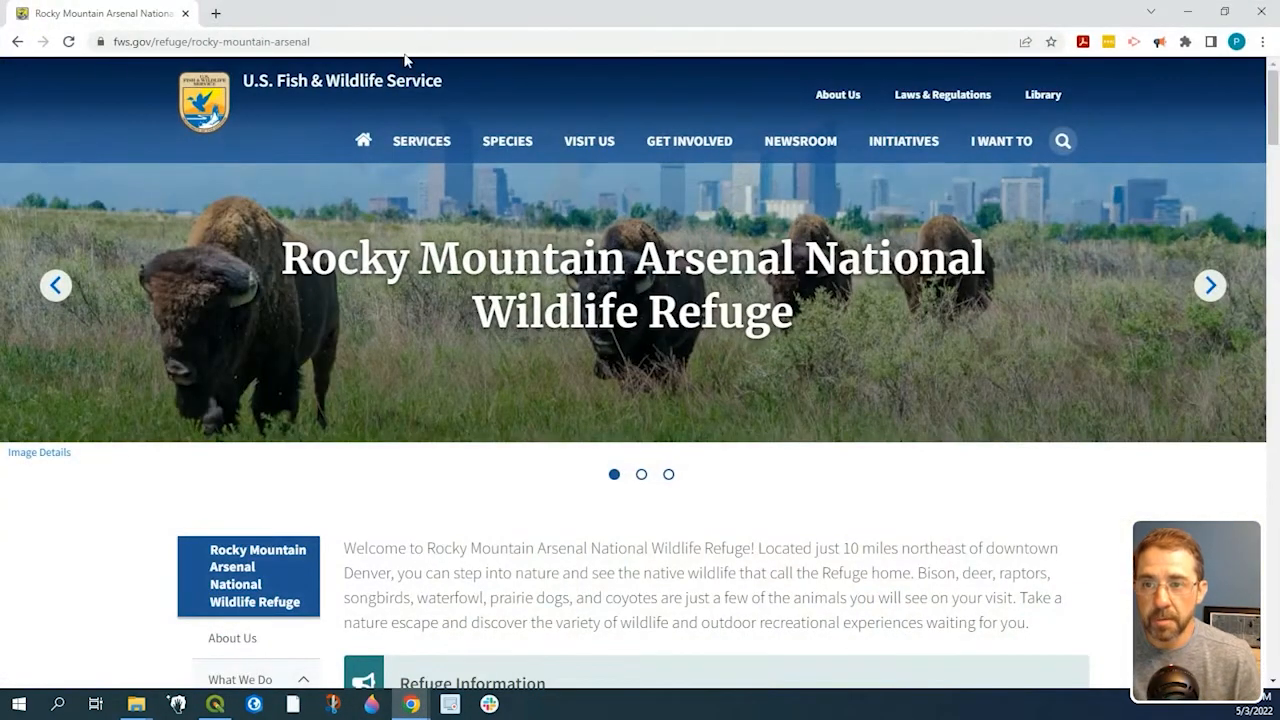
left_click(379, 36)
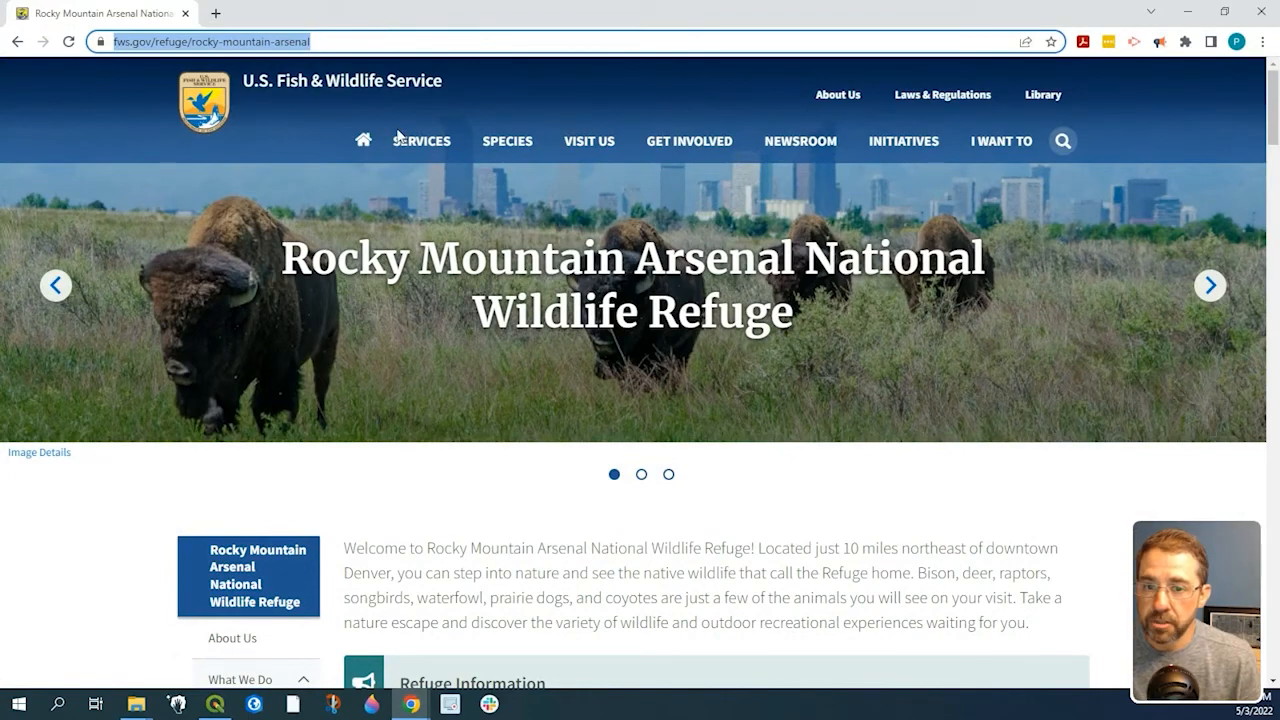
left_click(1189, 12)
left_click(784, 466)
key("ctrl+v")
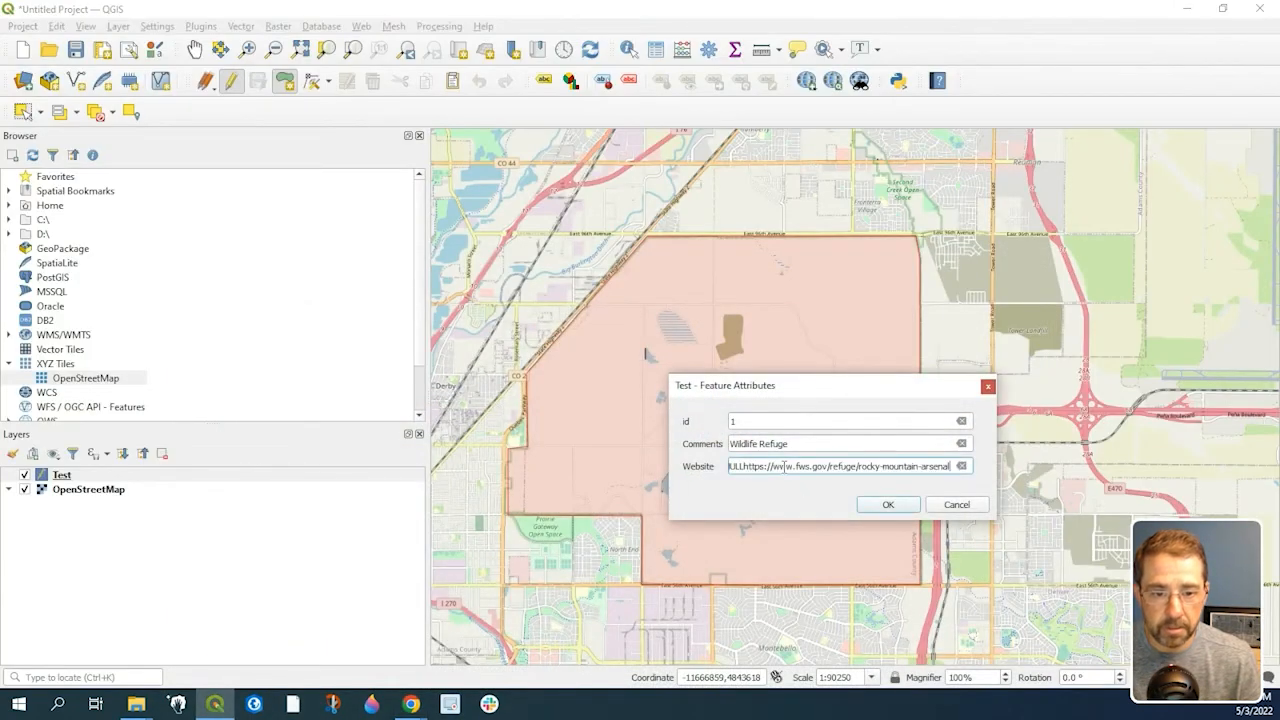
key("Home")
key("Delete")
key("Delete")
key("Delete")
key("Delete")
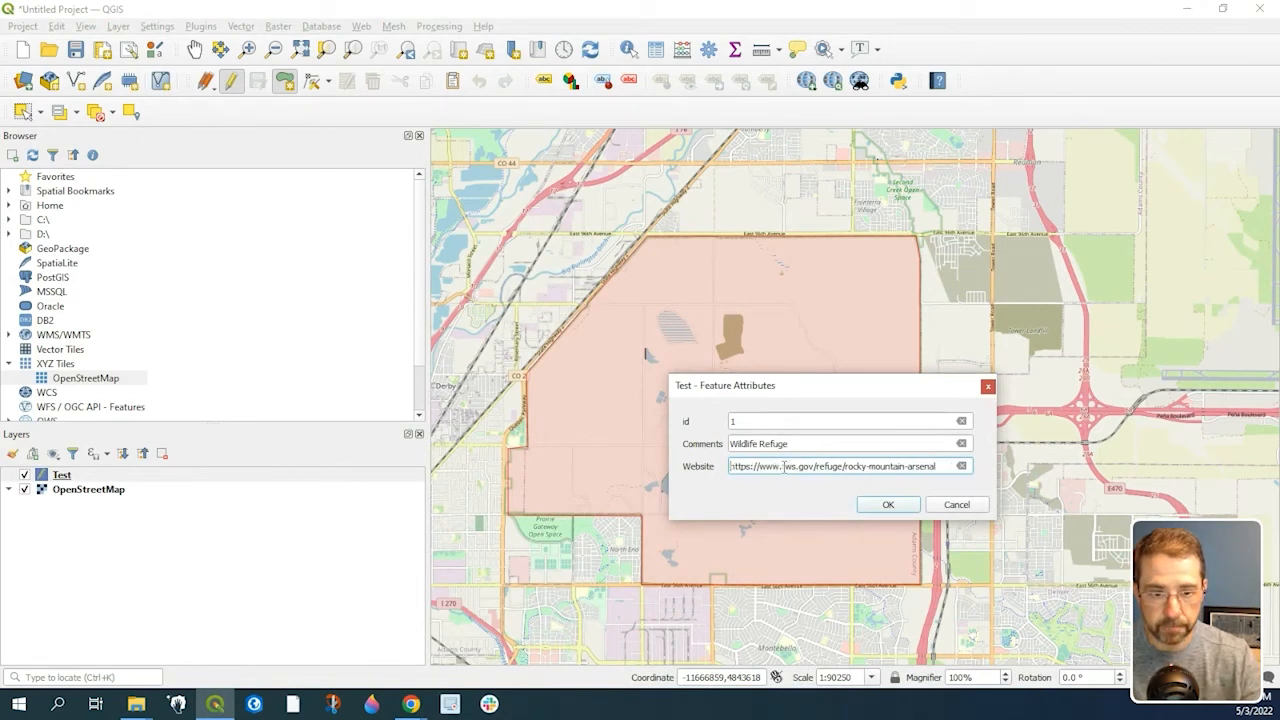
- Accept the polygon's attributes, then save the Test layer's edits and end its editing session
left_click(888, 504)
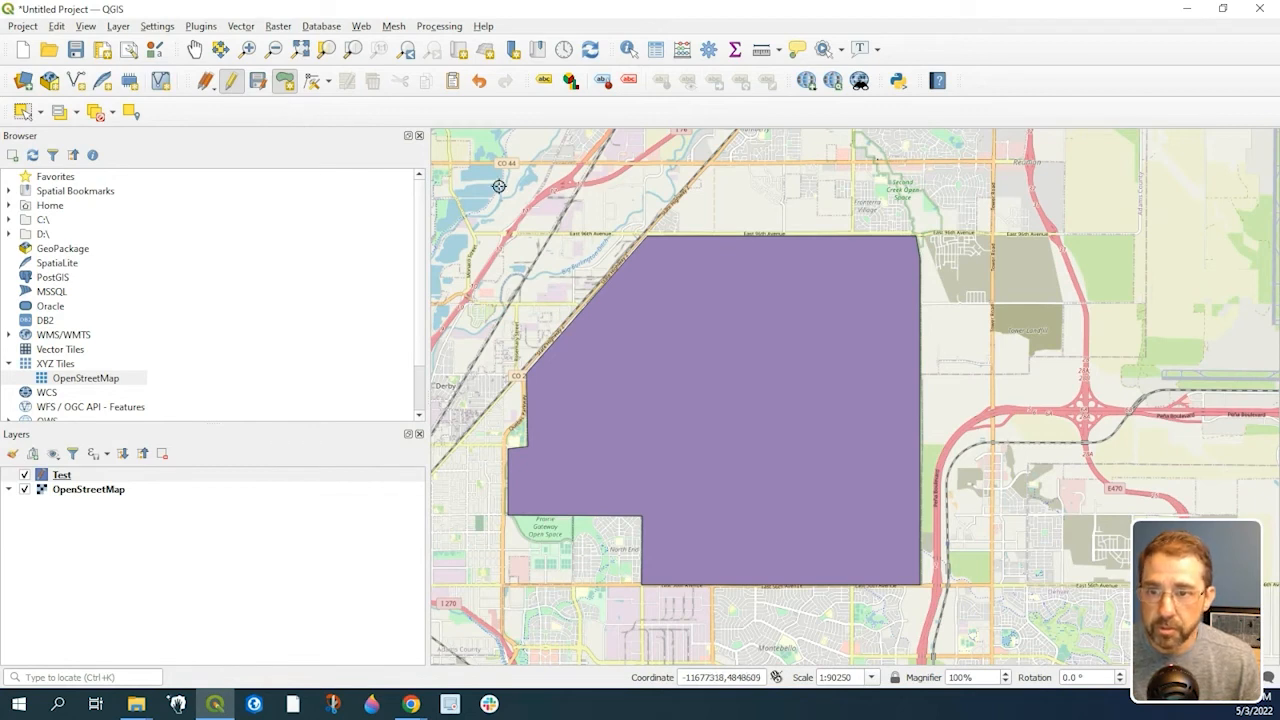
left_click(258, 86)
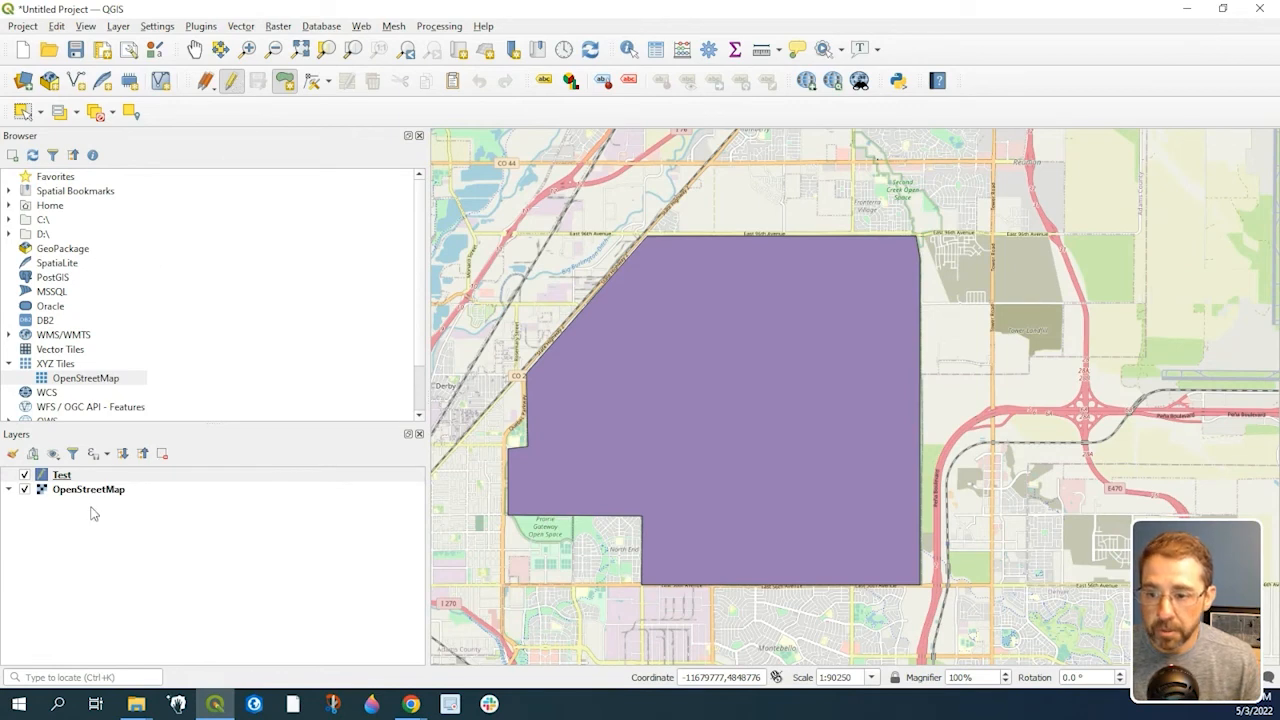
left_click(231, 86)
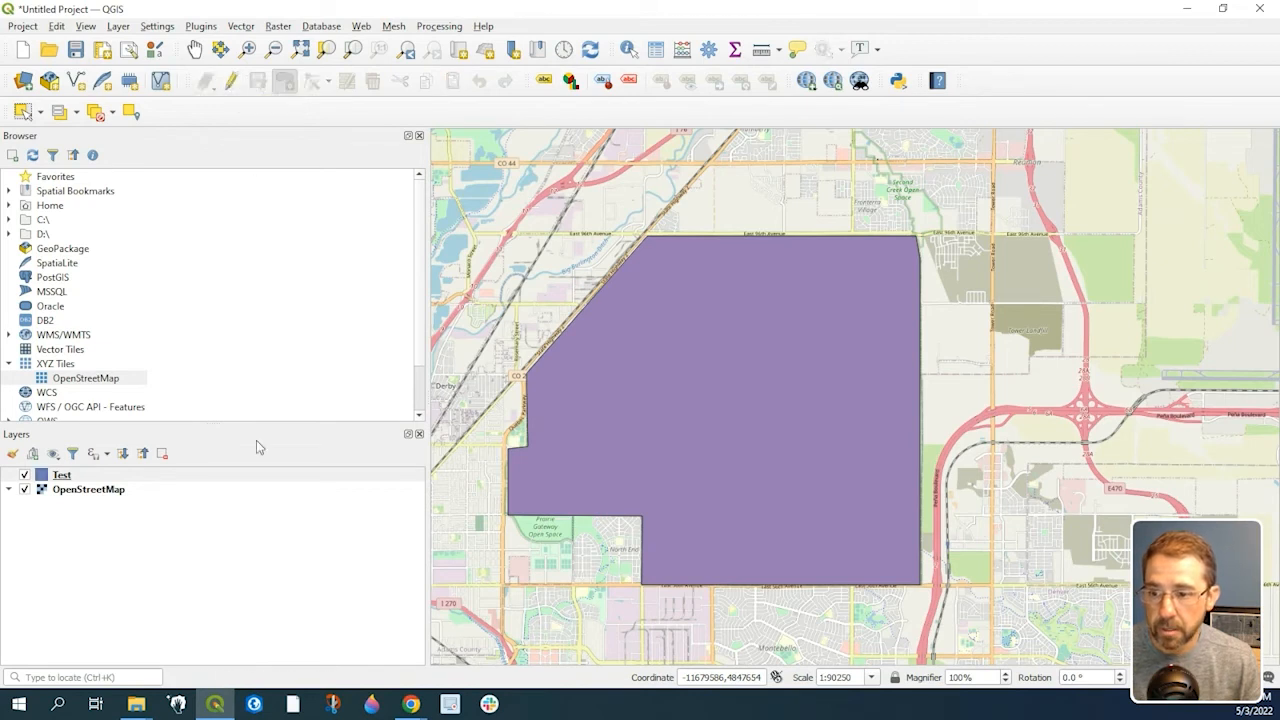
- Check the refuge polygon's stored attributes in the Test layer's attribute table and with Identify Features on the map
right_click(68, 481)
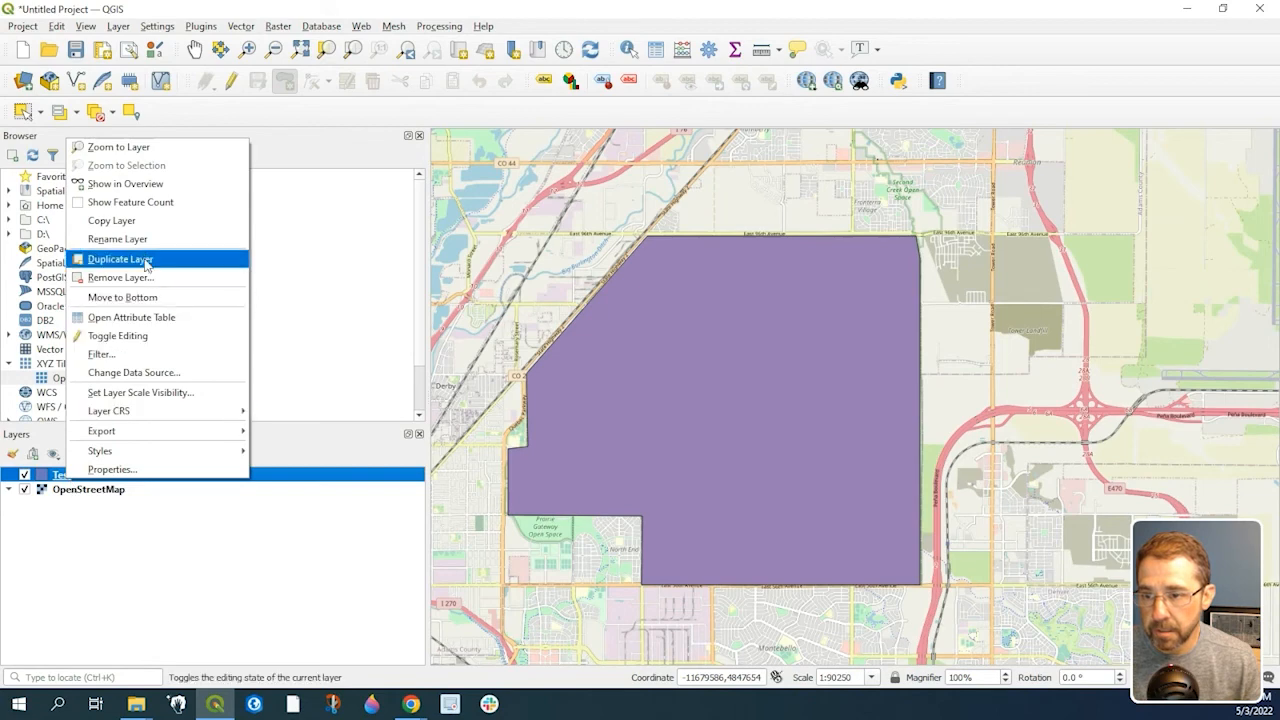
left_click(146, 319)
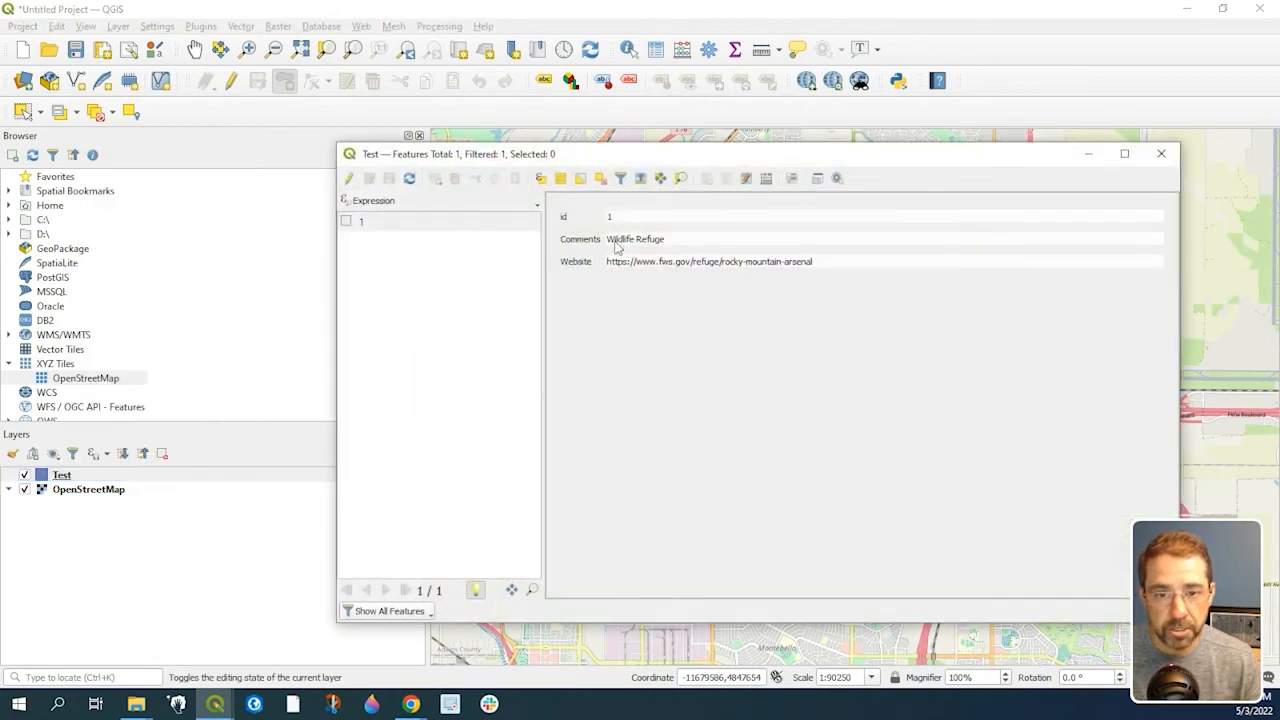
left_click(1161, 154)
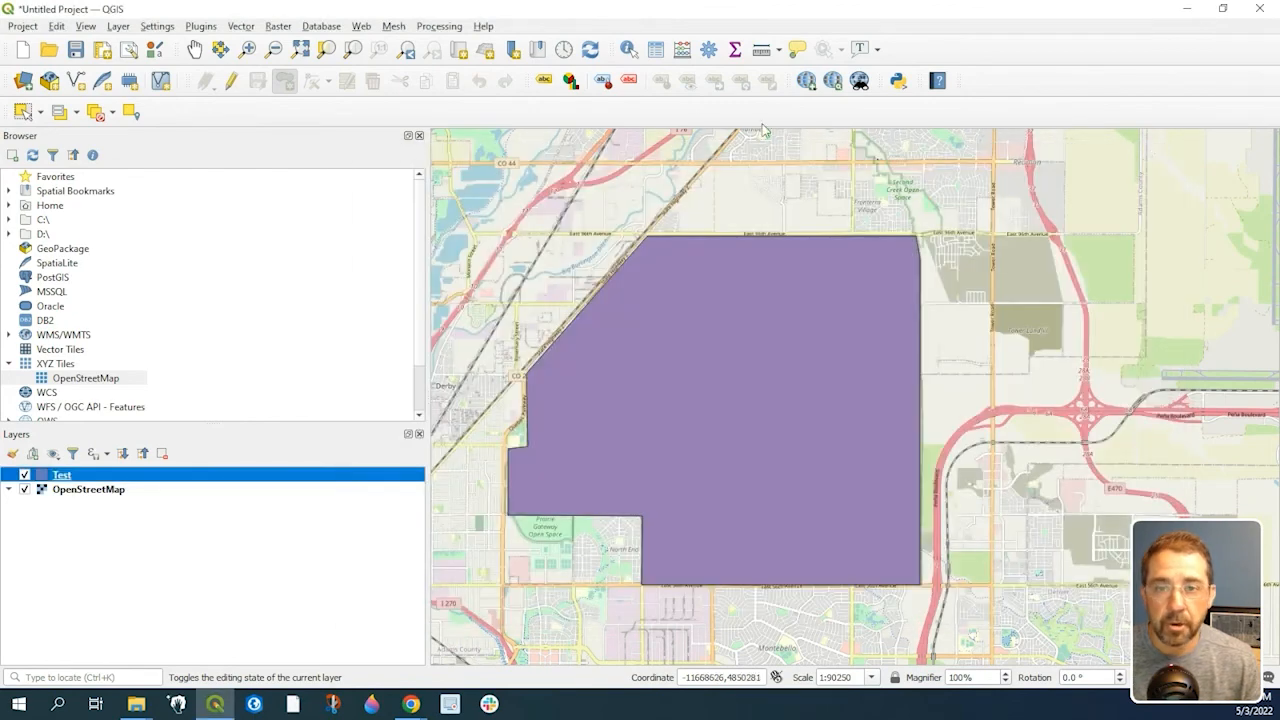
left_click(630, 50)
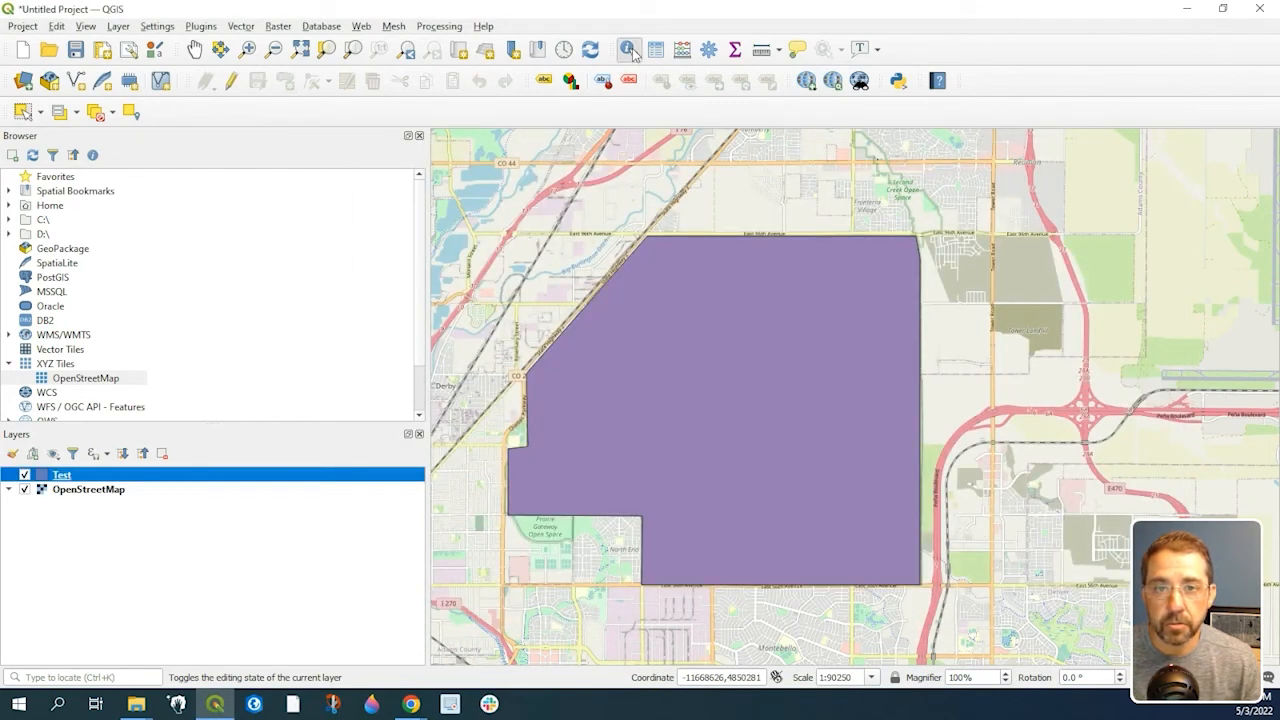
left_click(797, 374)
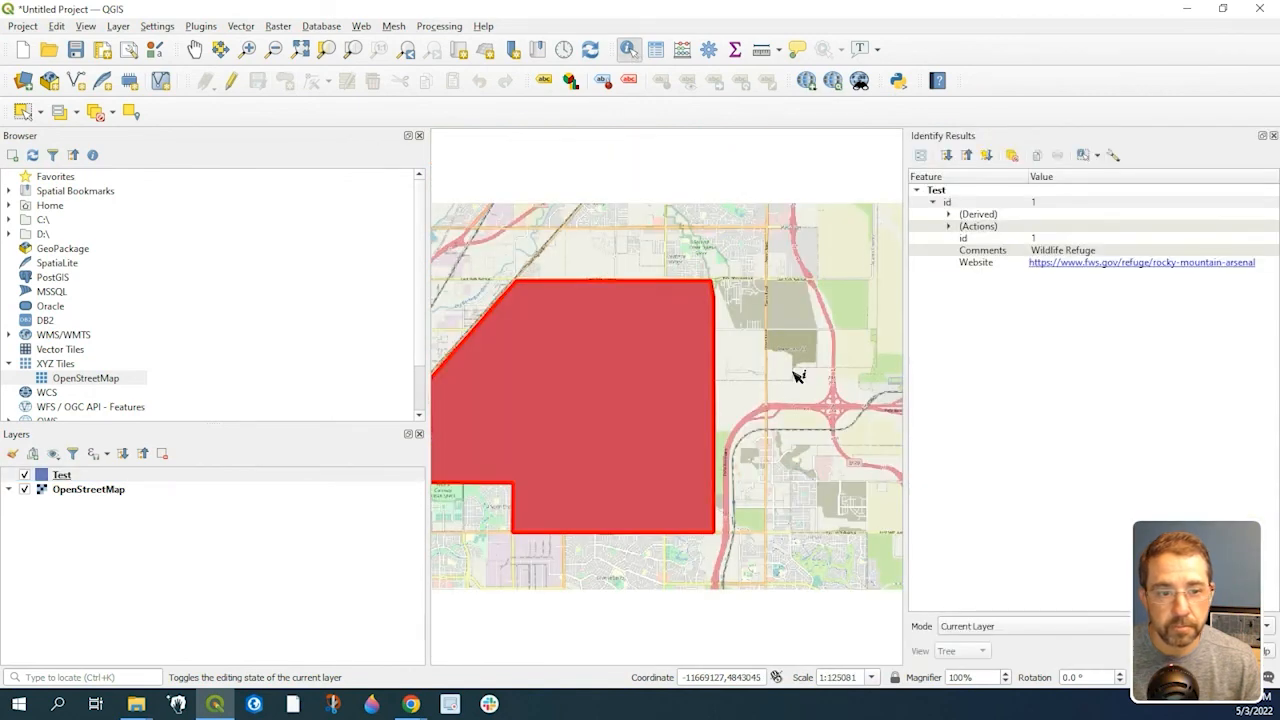